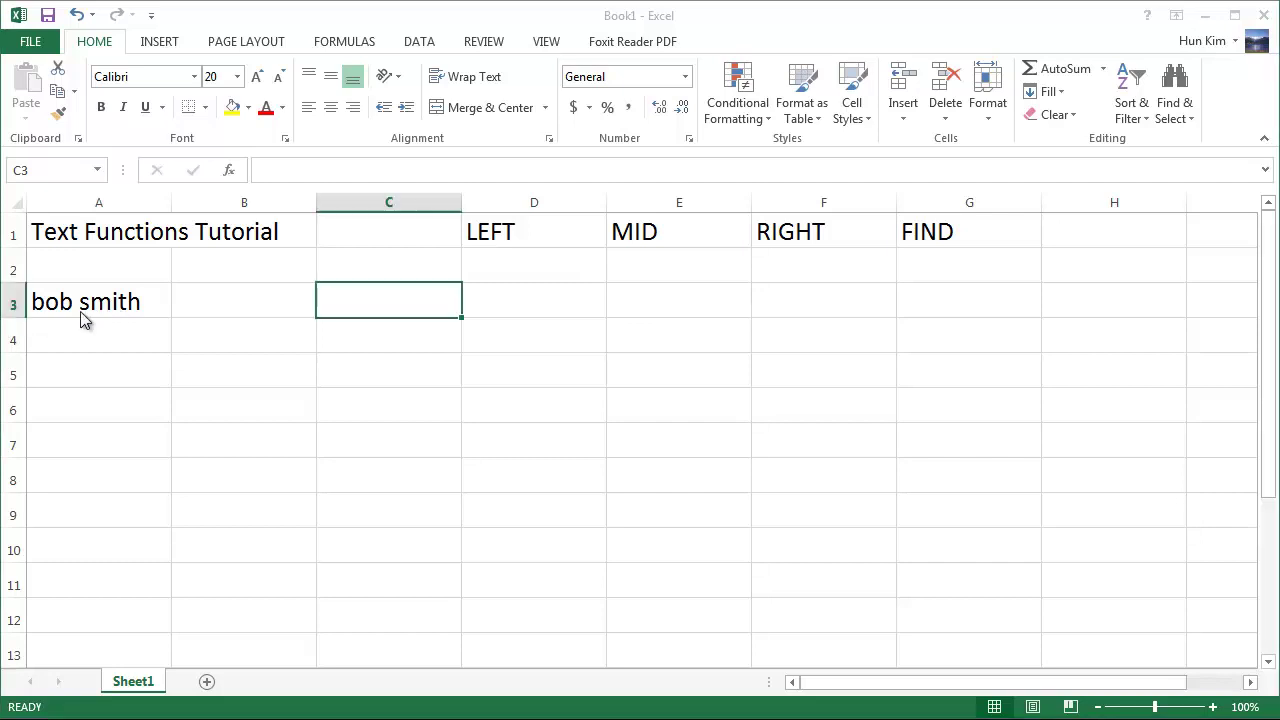
- Enter =LEFT(A3,3) in cell B3 to extract the first three characters of the name in A3
click(247, 309)
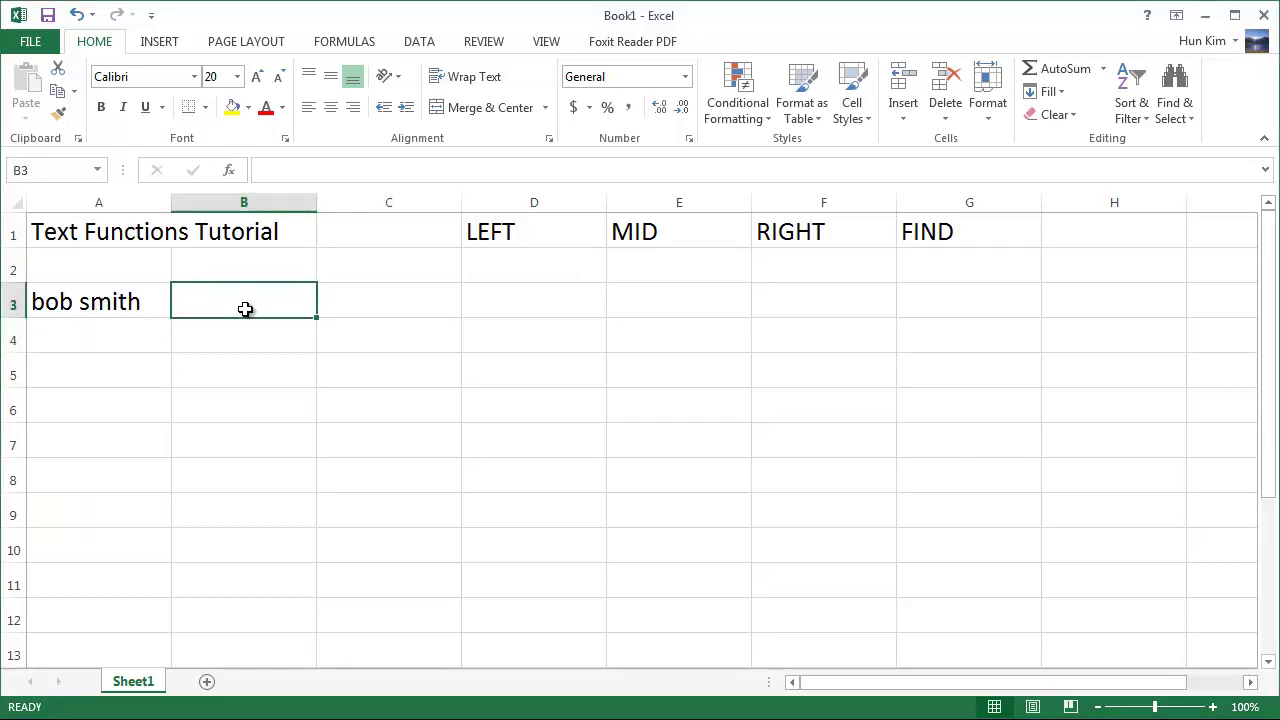
text(=left)
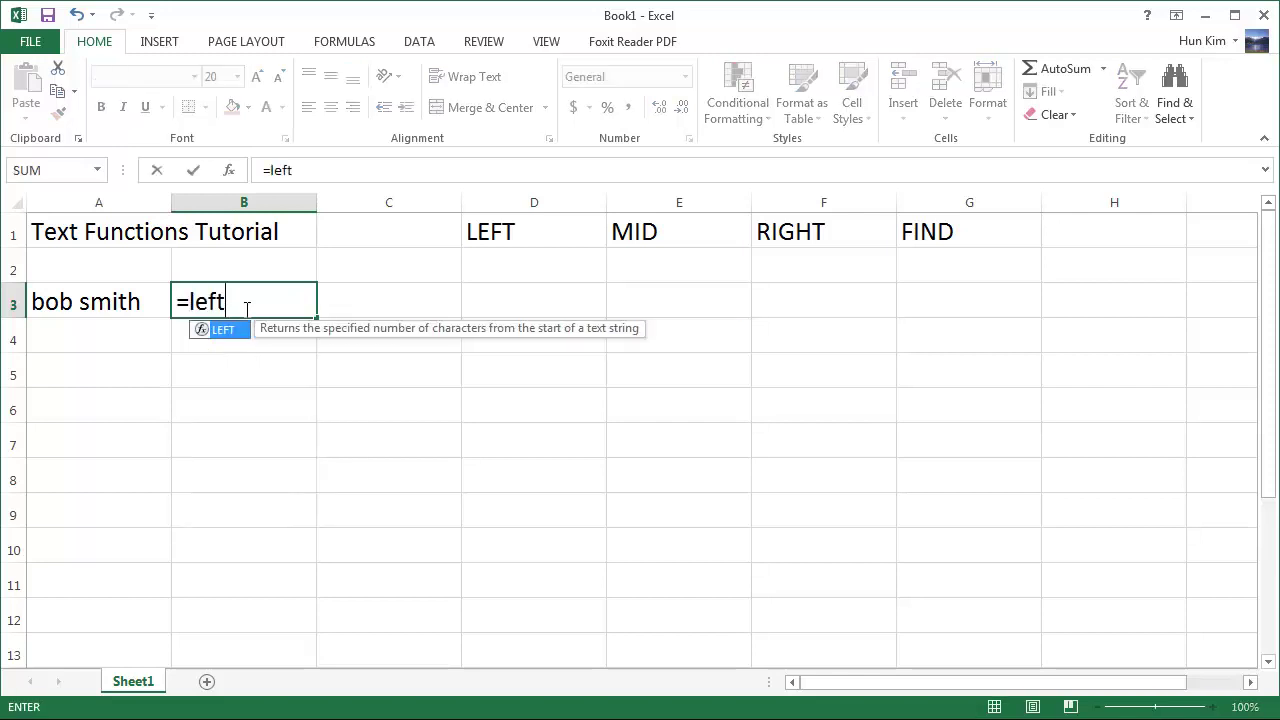
text(()
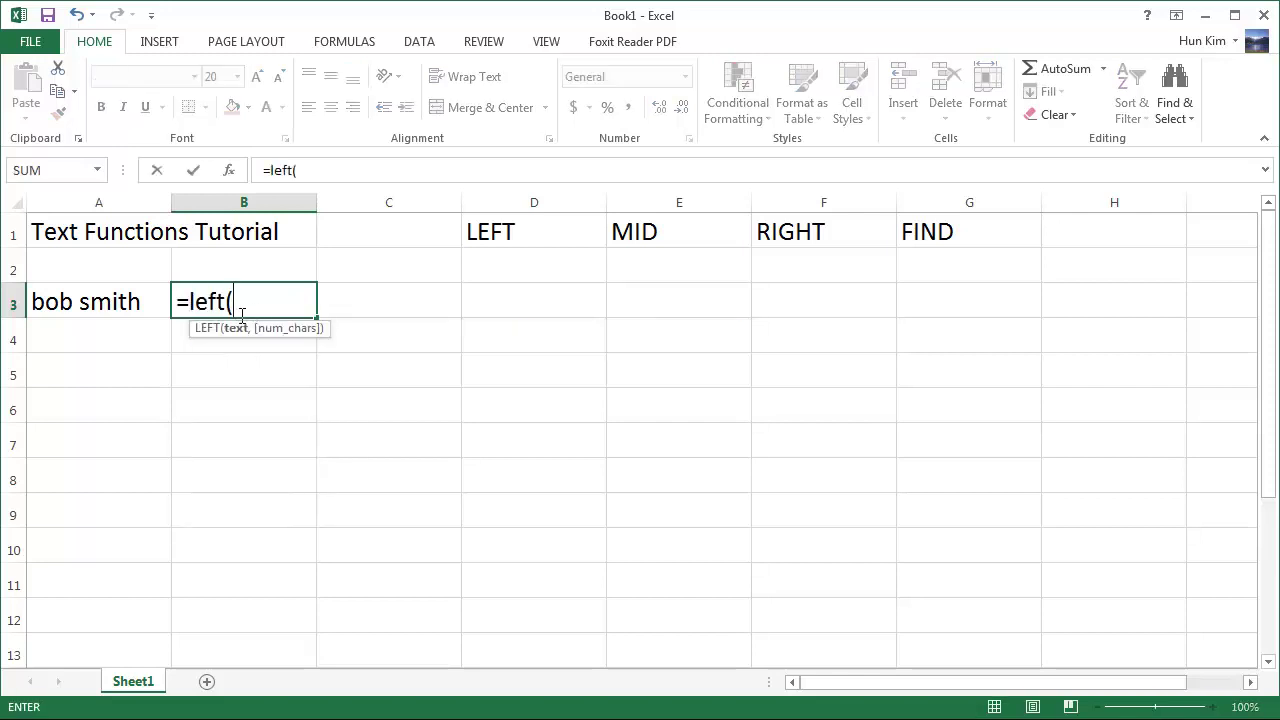
click(85, 306)
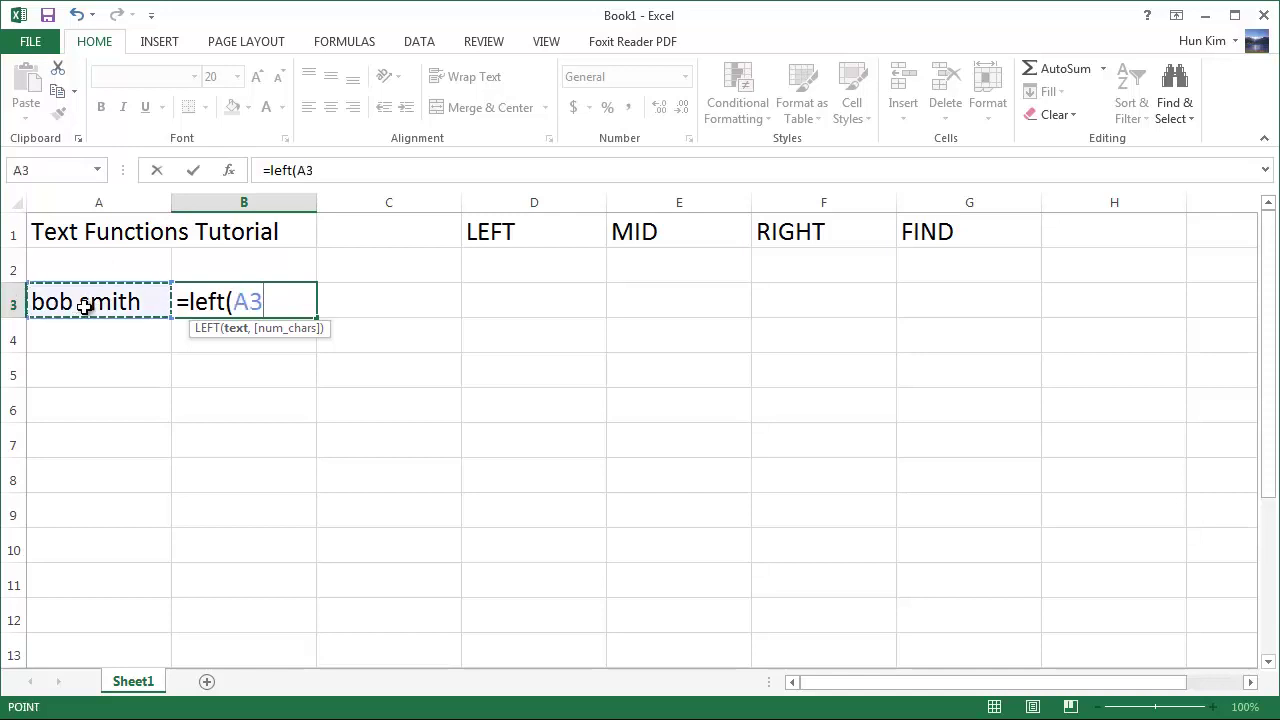
text(,)
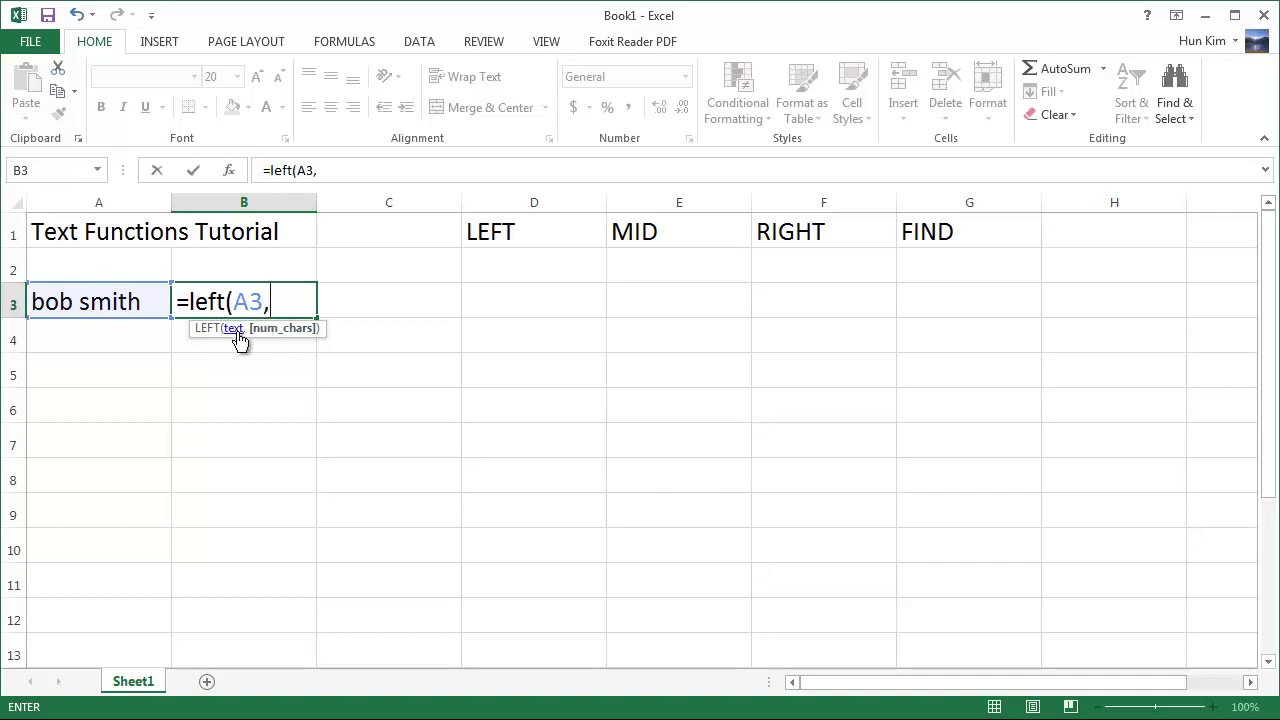
text(3)
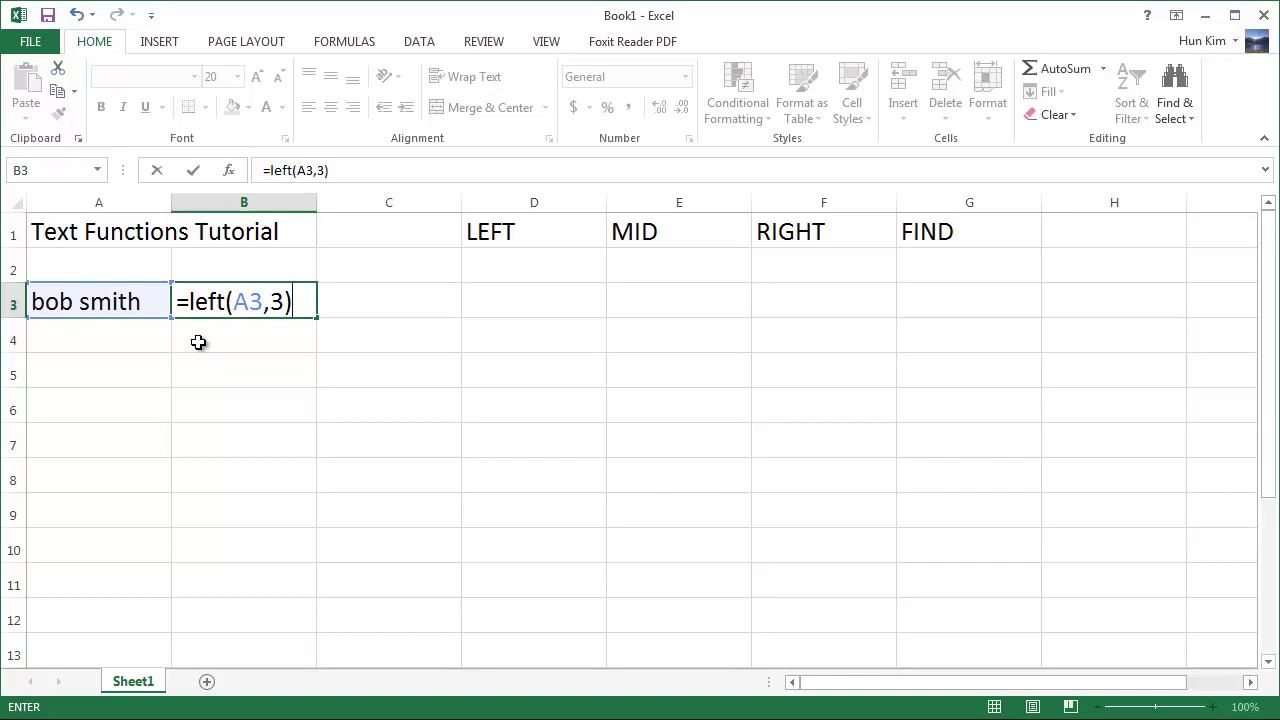
key(Return)
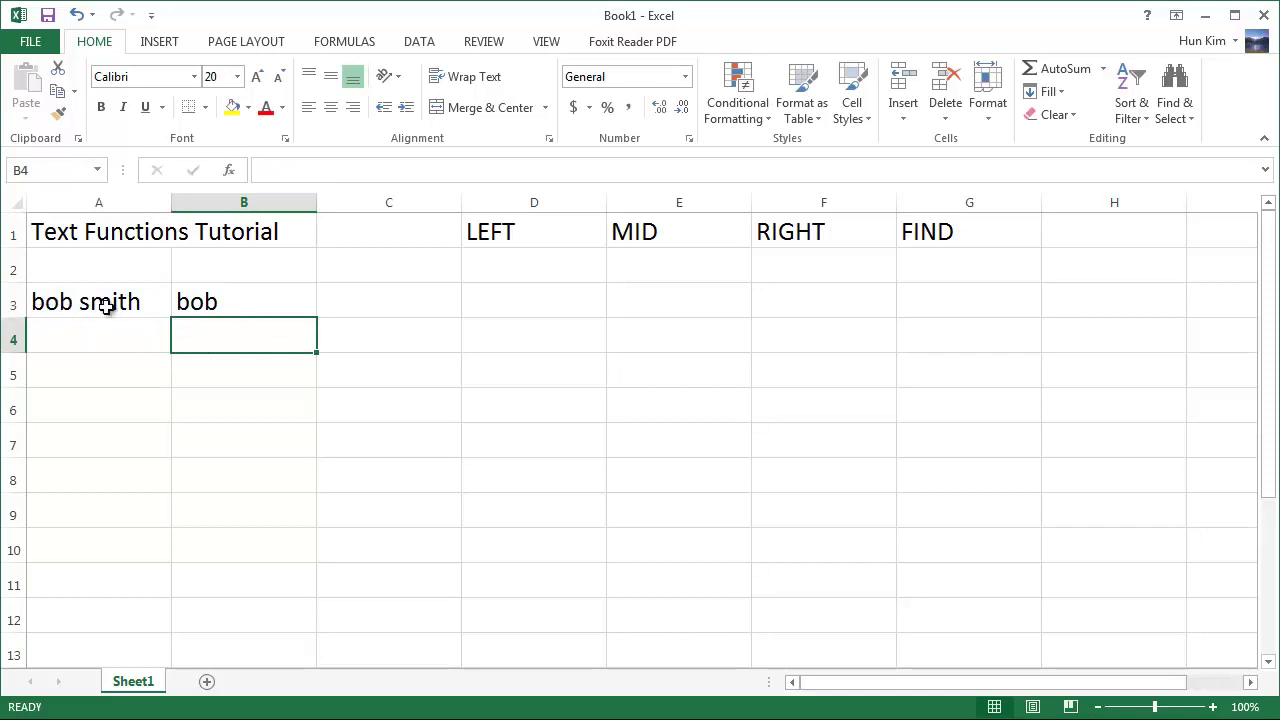
- Replace the formula in B3 with =LEFT(A3,6) to extract the first six characters of A3
click(222, 305)
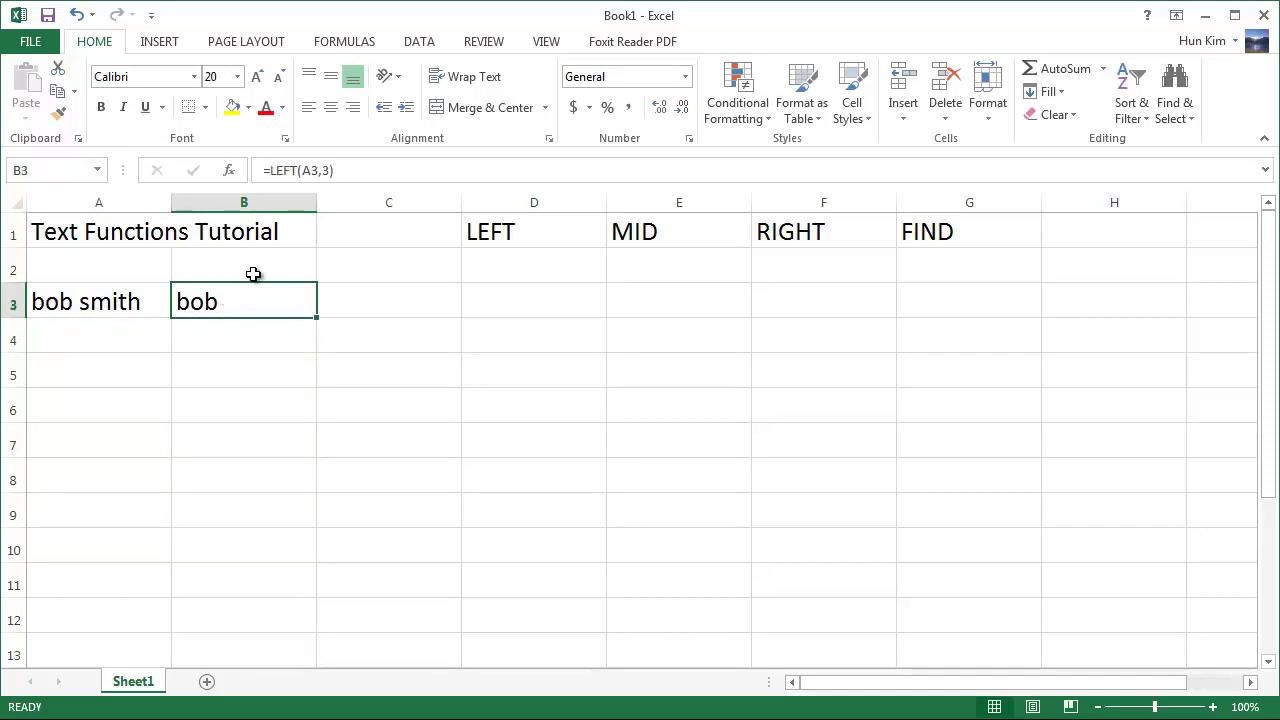
text(=left()
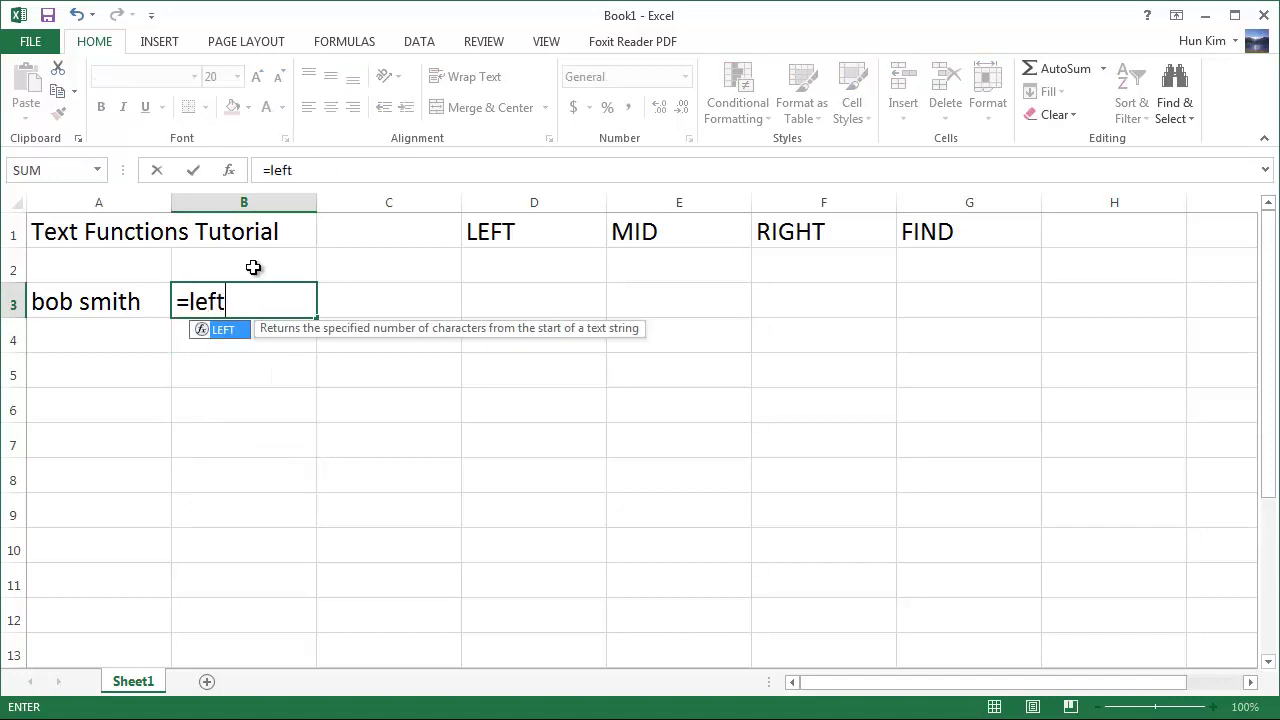
click(122, 302)
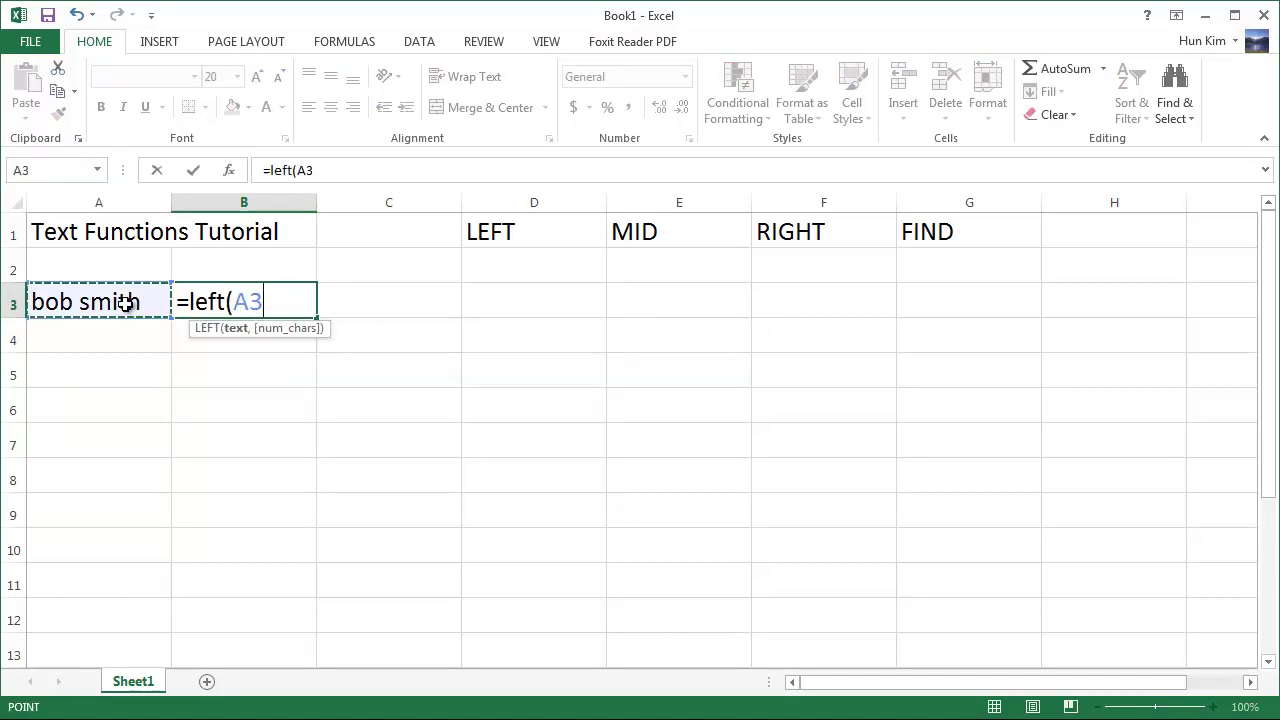
text(,)
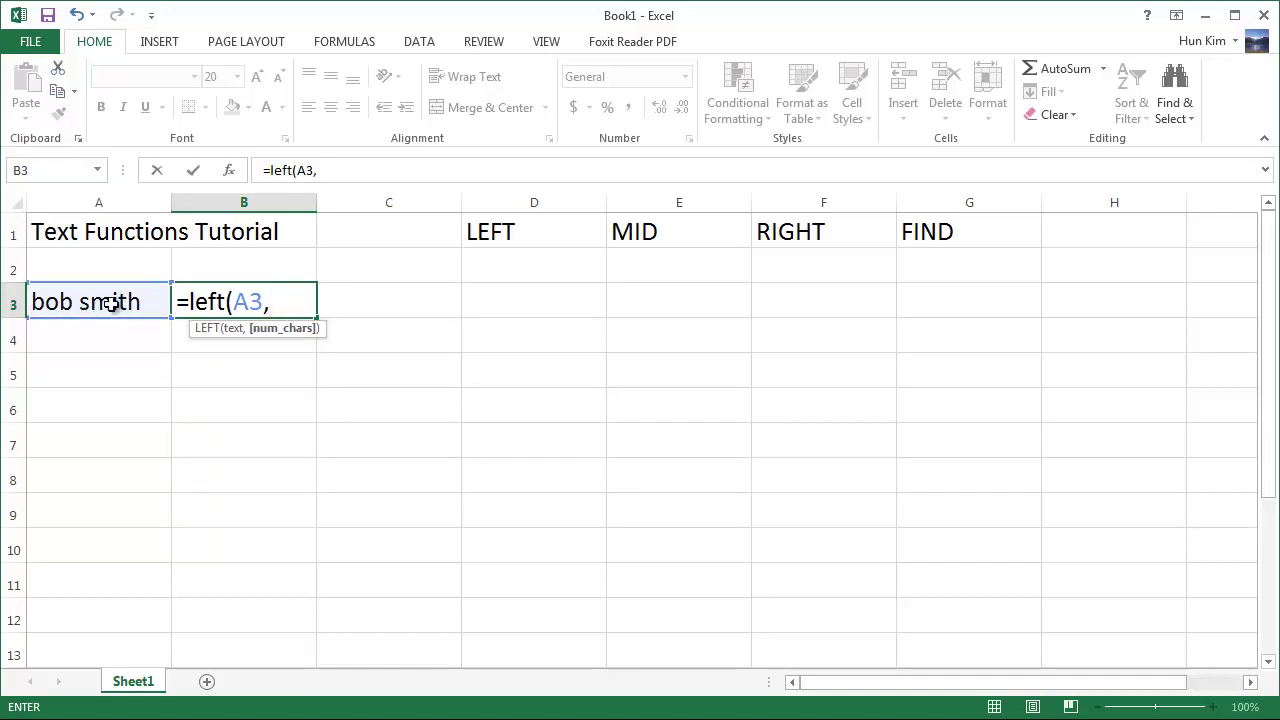
text(6)
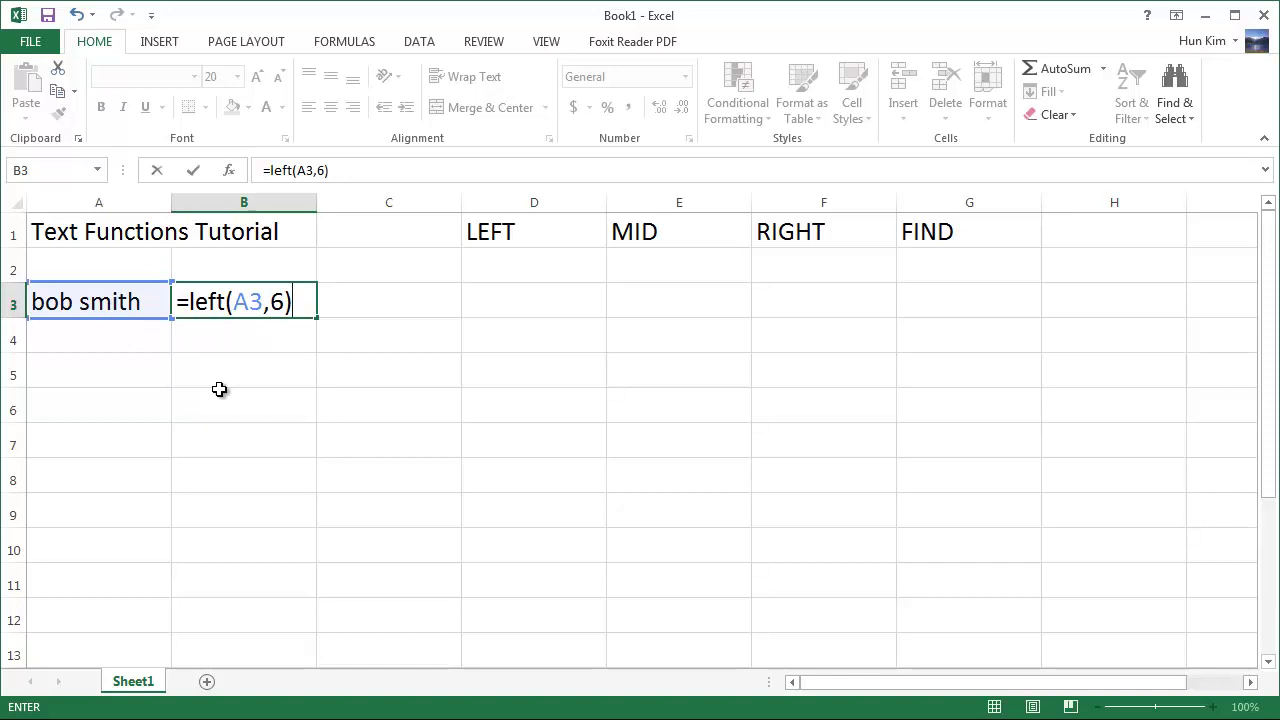
key(Return)
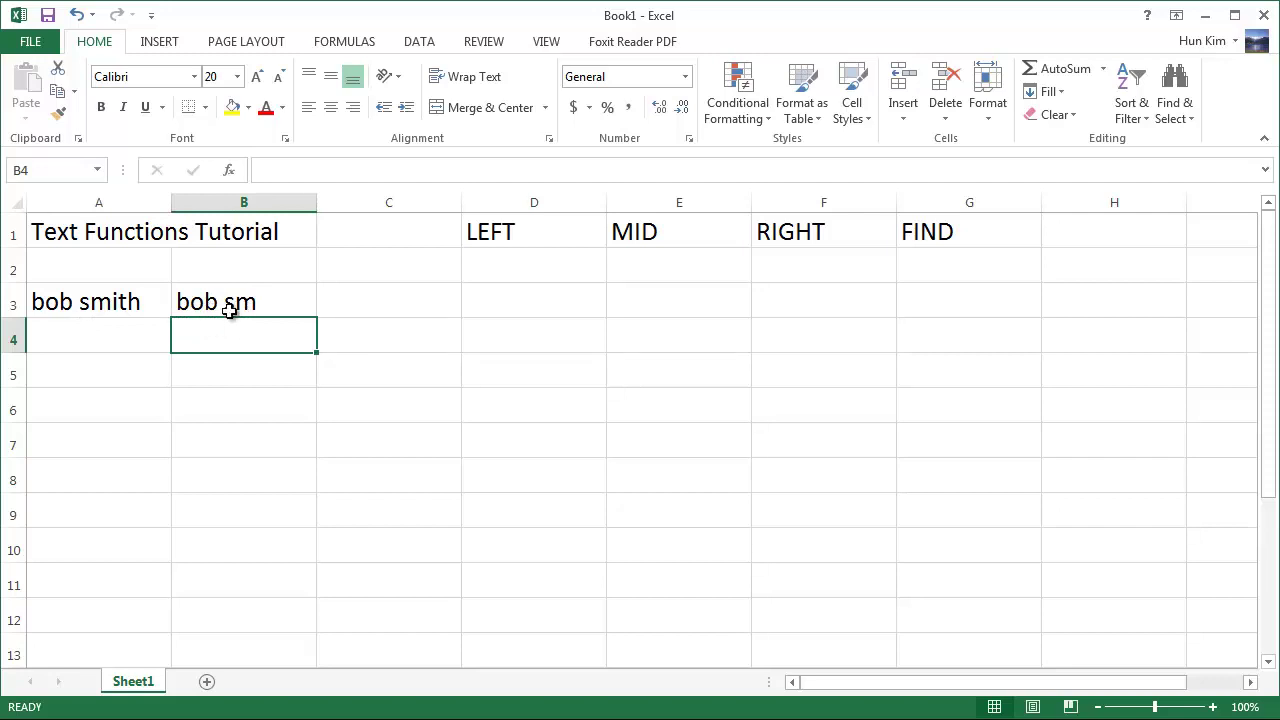
- Replace the formula in B3 with =RIGHT(A3,5) to extract the last five characters of A3
click(230, 310)
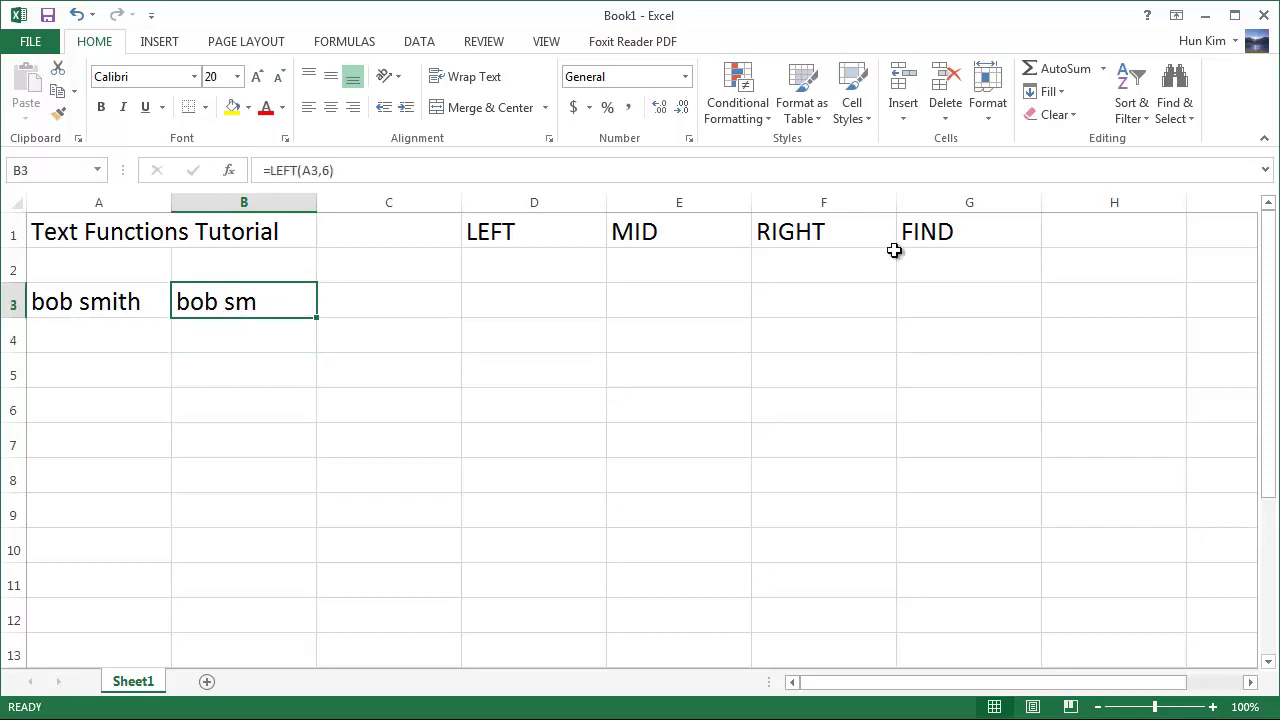
text(=right()
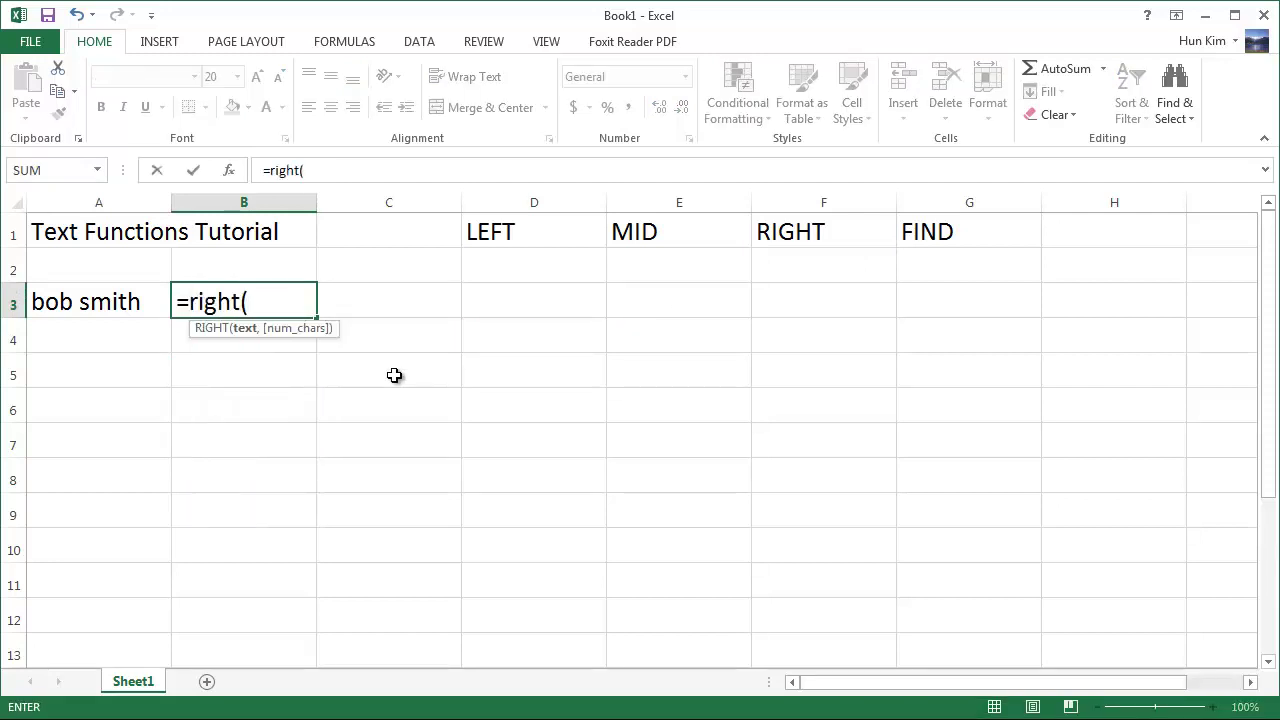
click(103, 303)
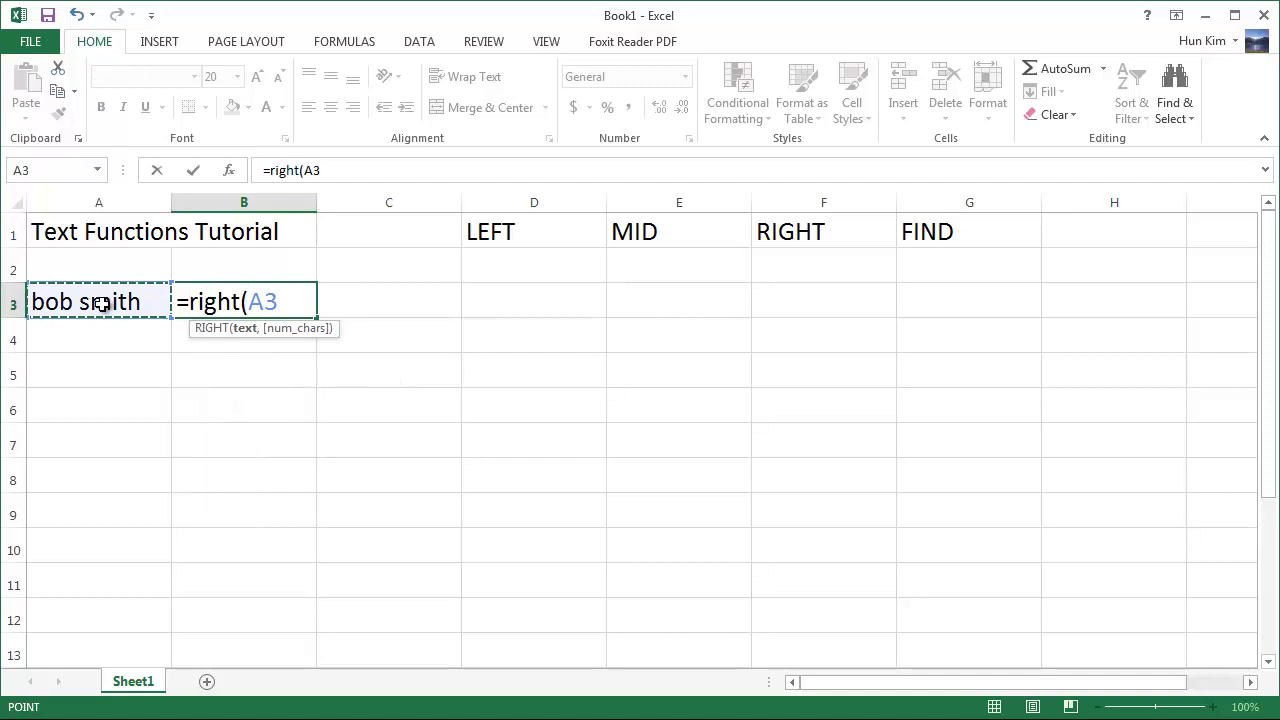
text(,)
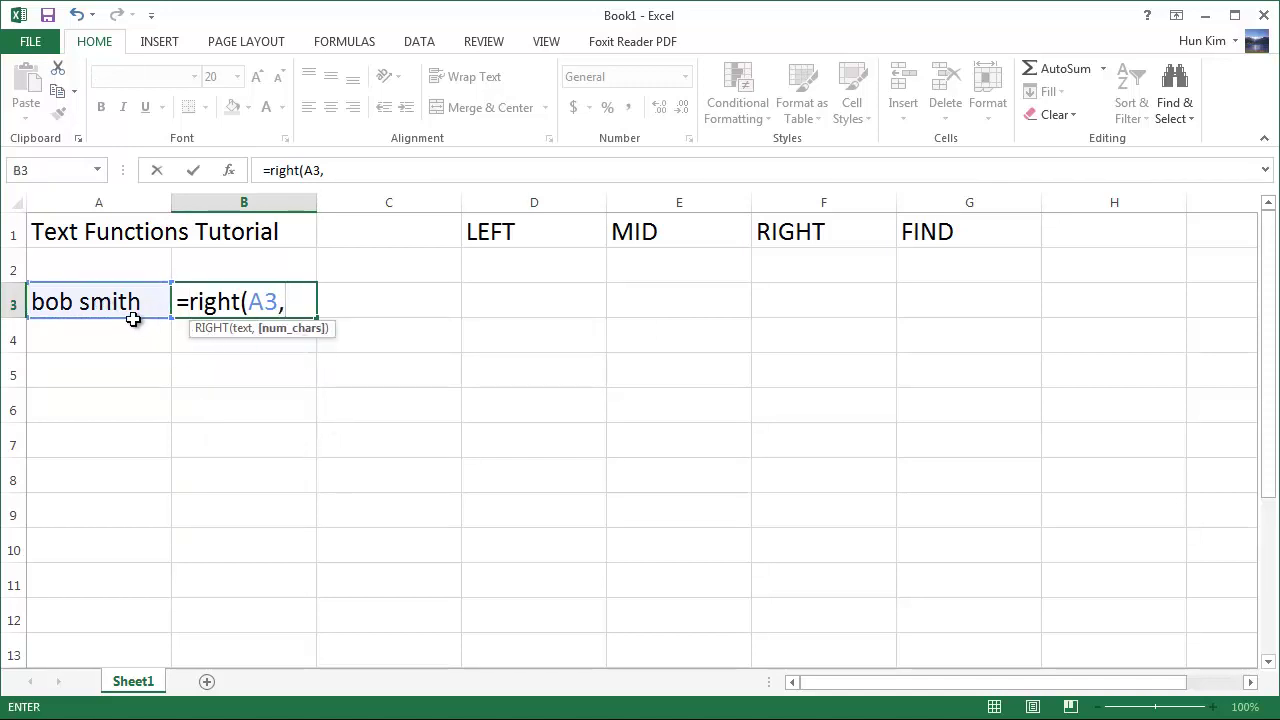
text(5)
key(Return)
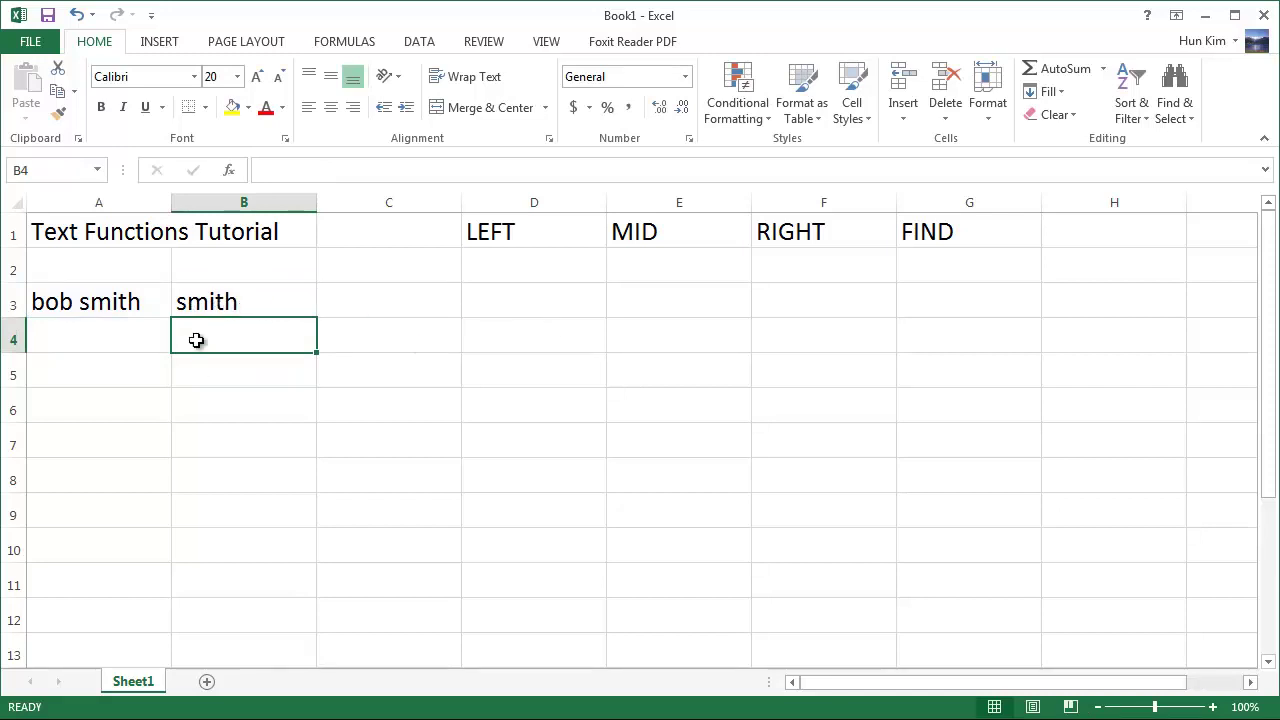
click(232, 306)
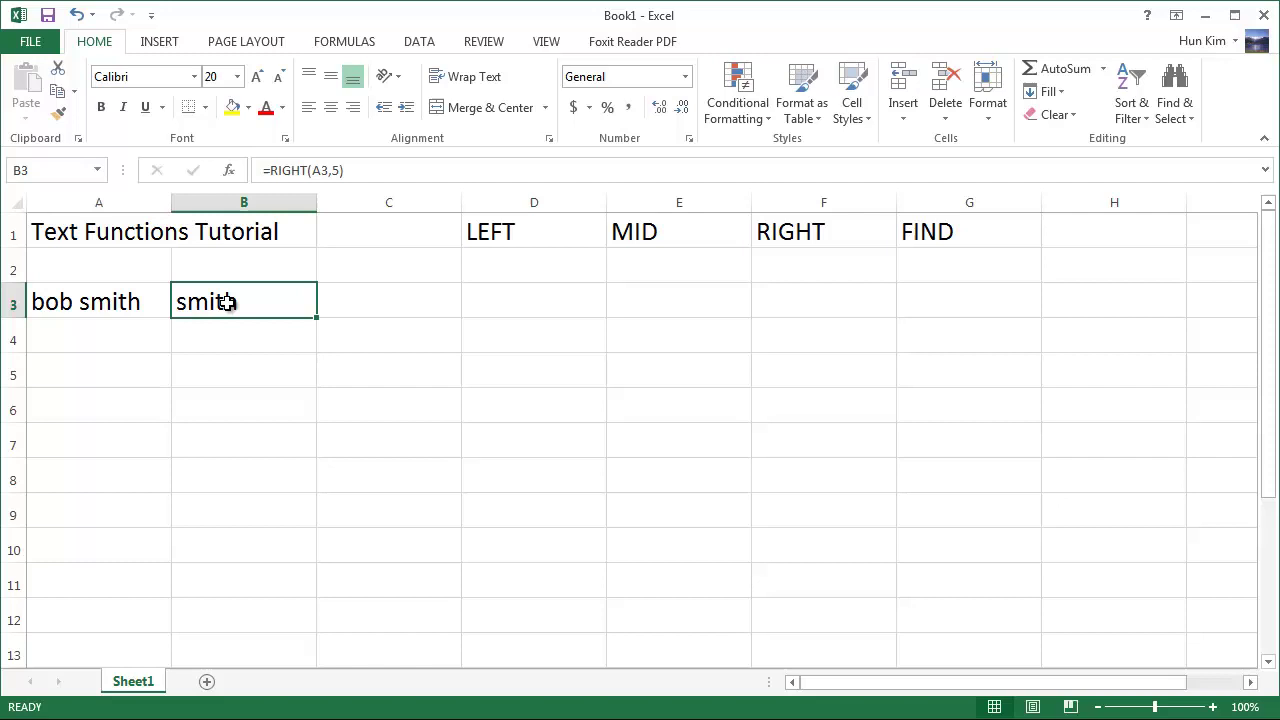
- Replace the name in cell A3 with the sample text abcdef
click(137, 296)
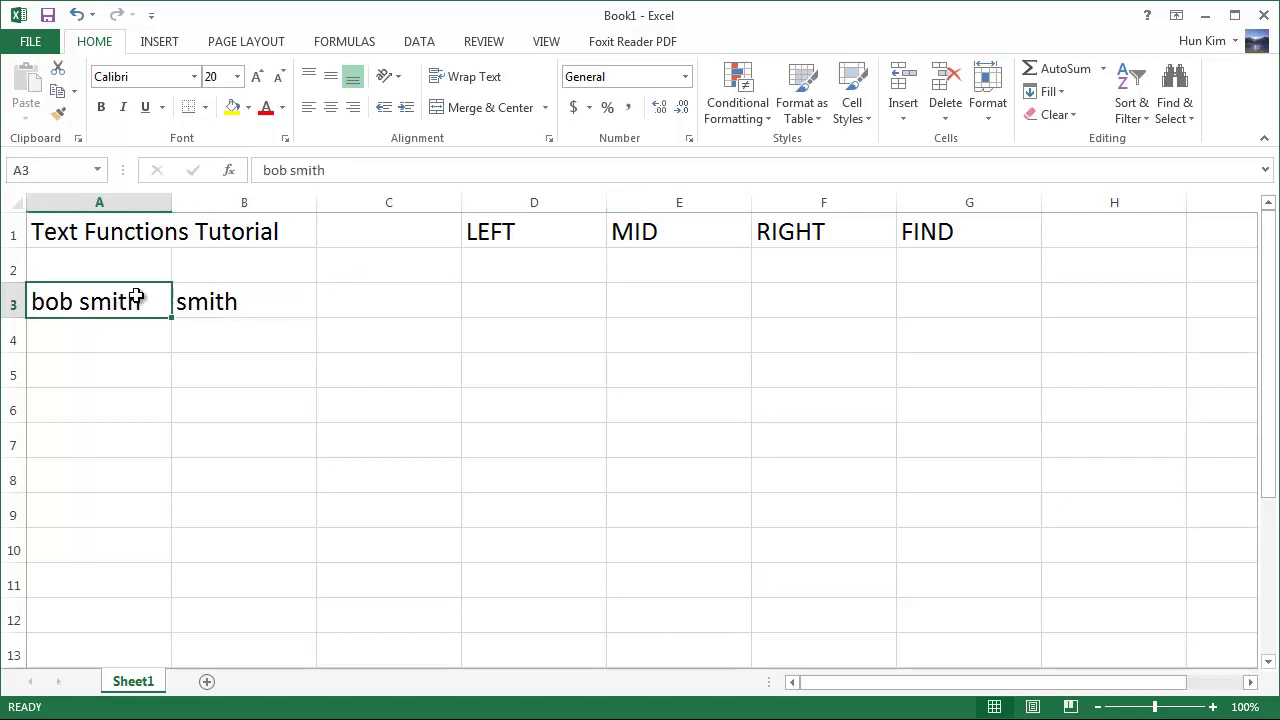
text(abcdef)
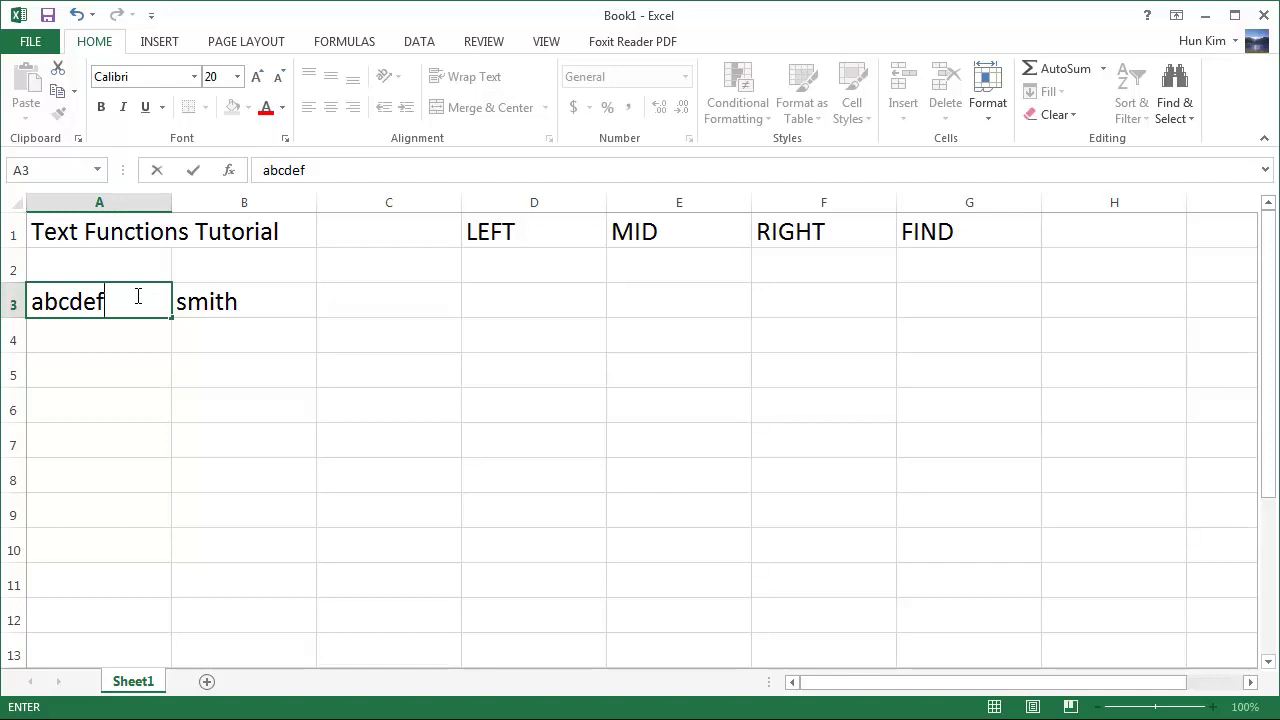
key(Return)
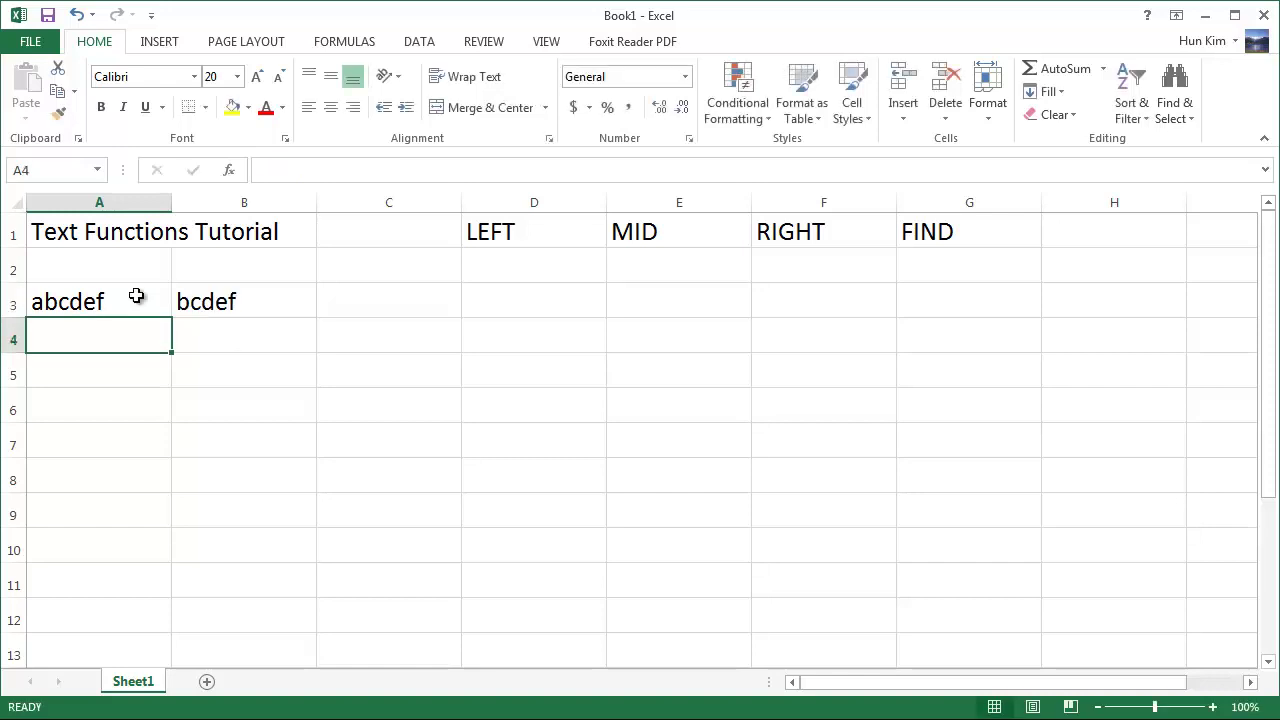
- Replace the formula in B3 with =MID(A3,2,3) to extract three characters of A3 starting at the second
key(Up)
key(Right)
key(Right)
key(Left)
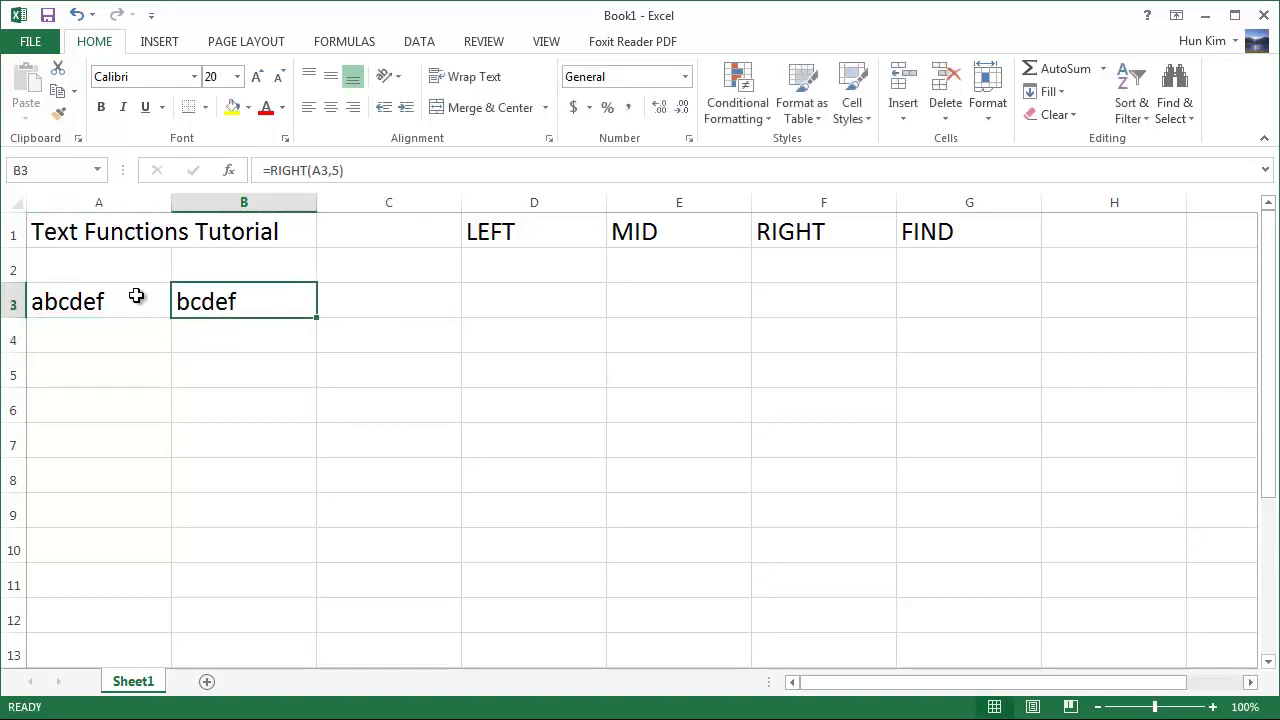
text(=mid)
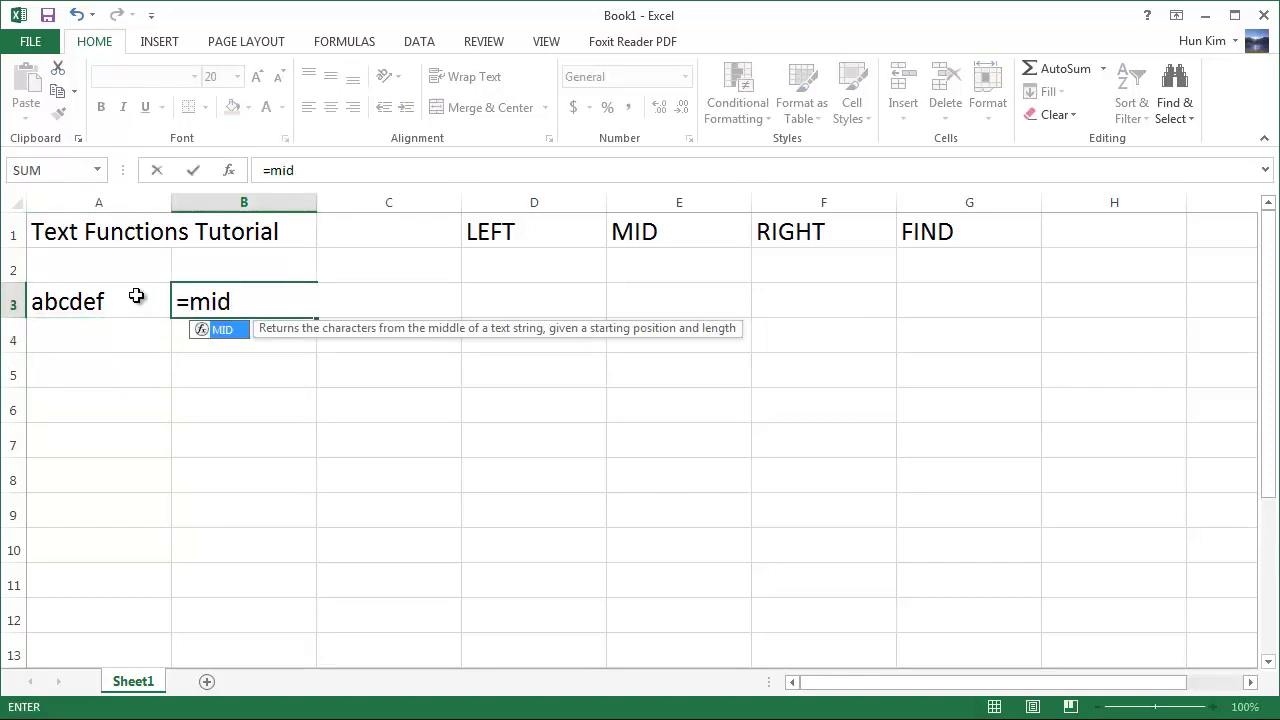
text(()
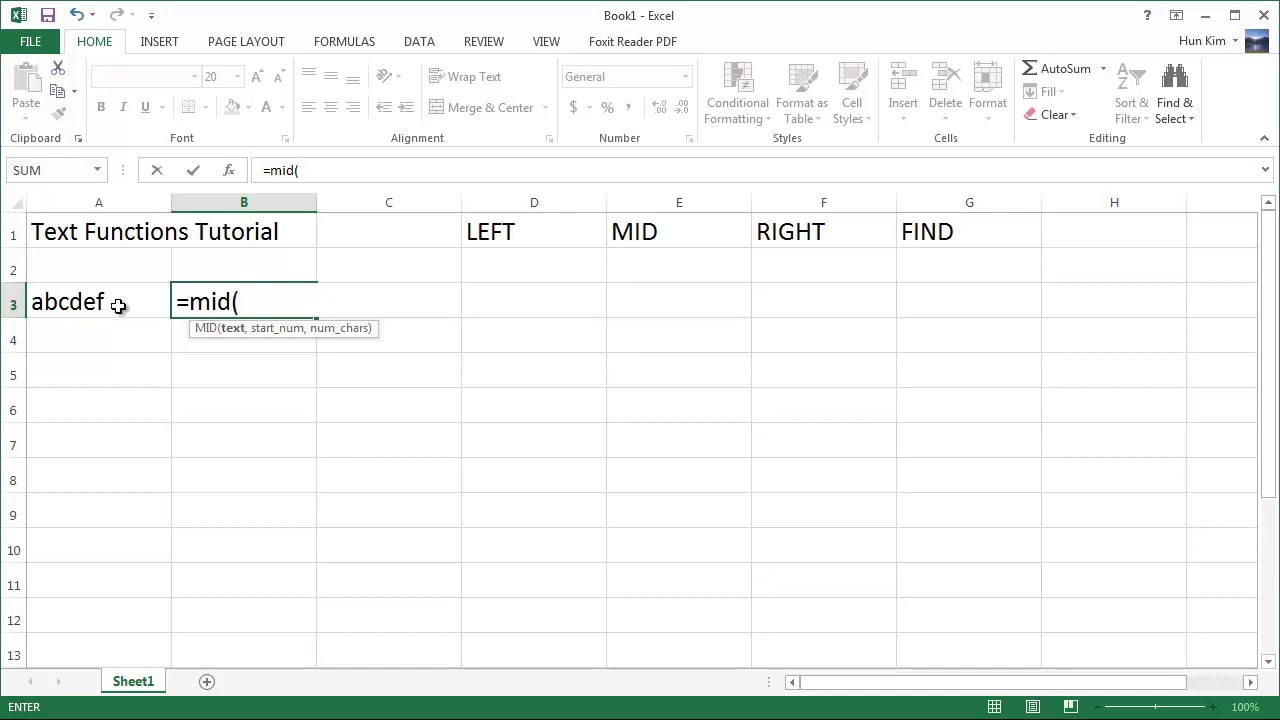
click(63, 305)
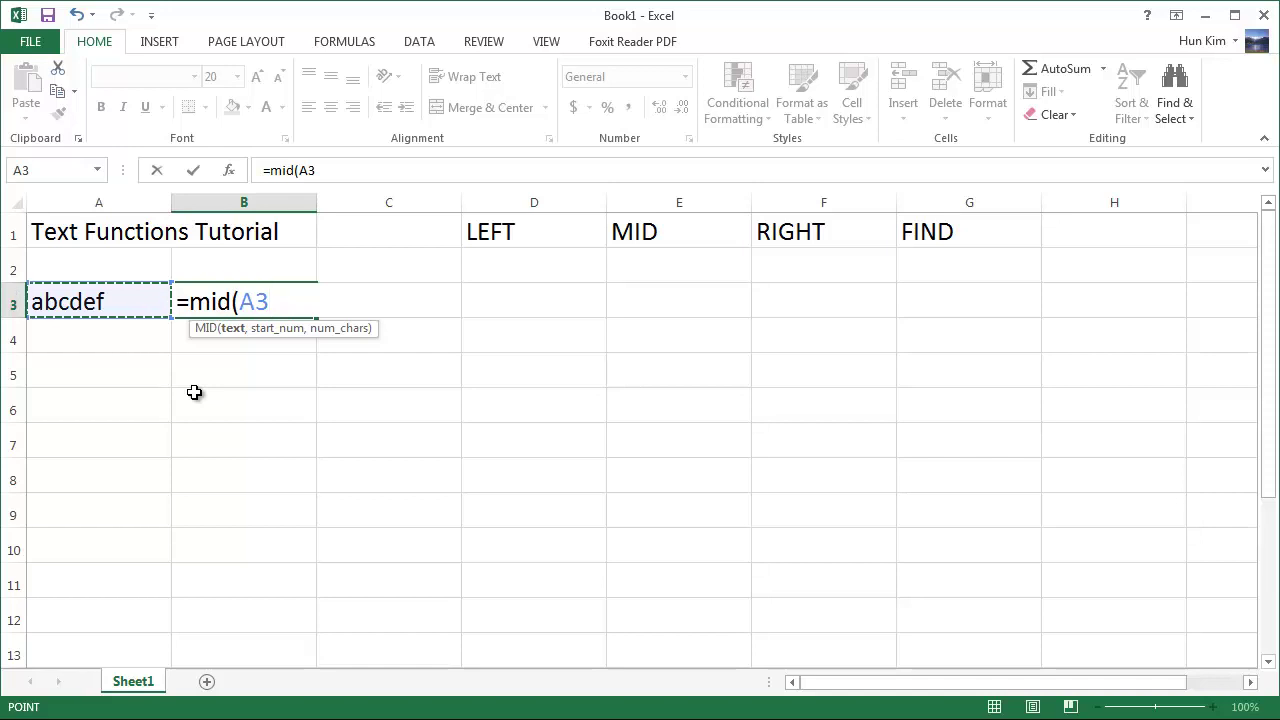
text(,)
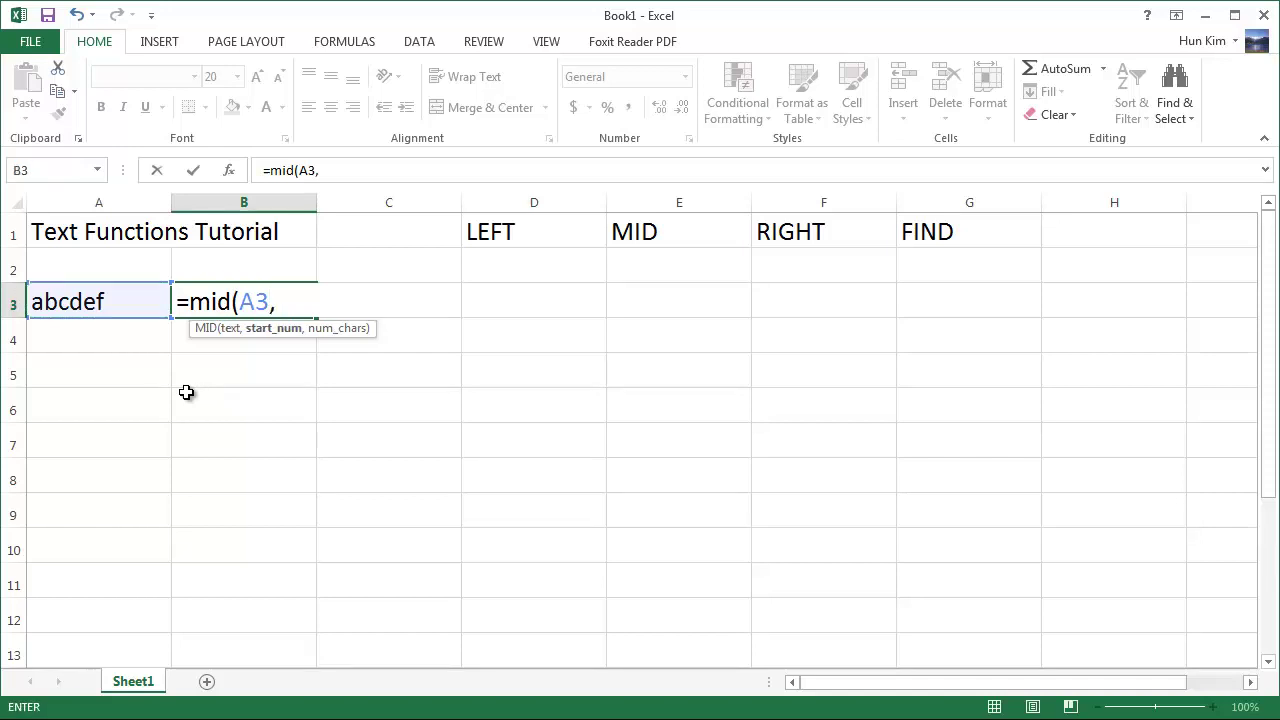
text(2,)
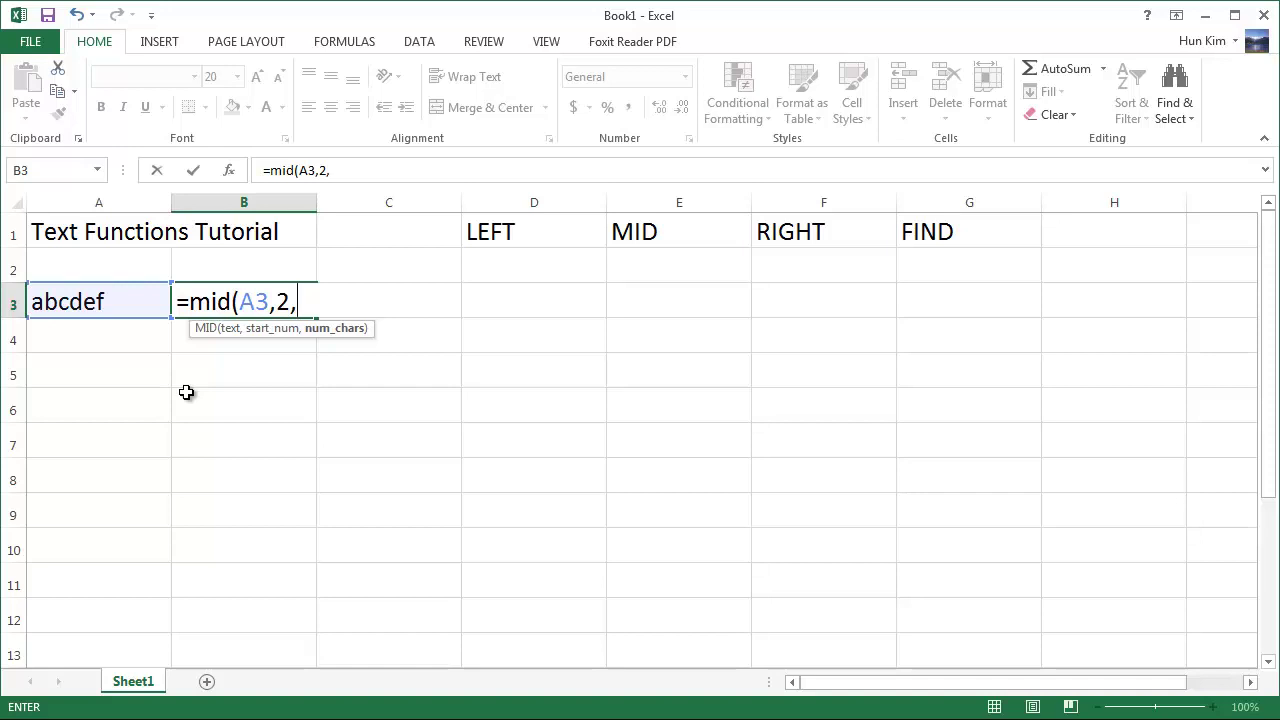
text(3))
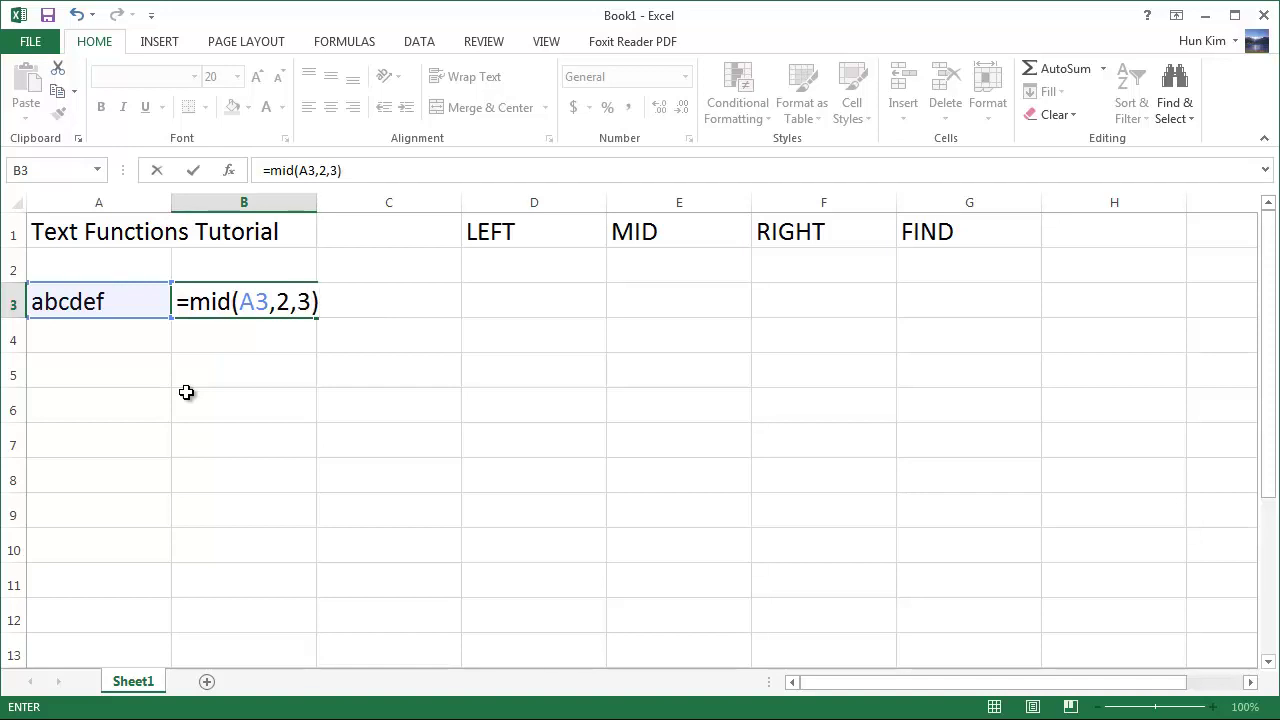
key(Return)
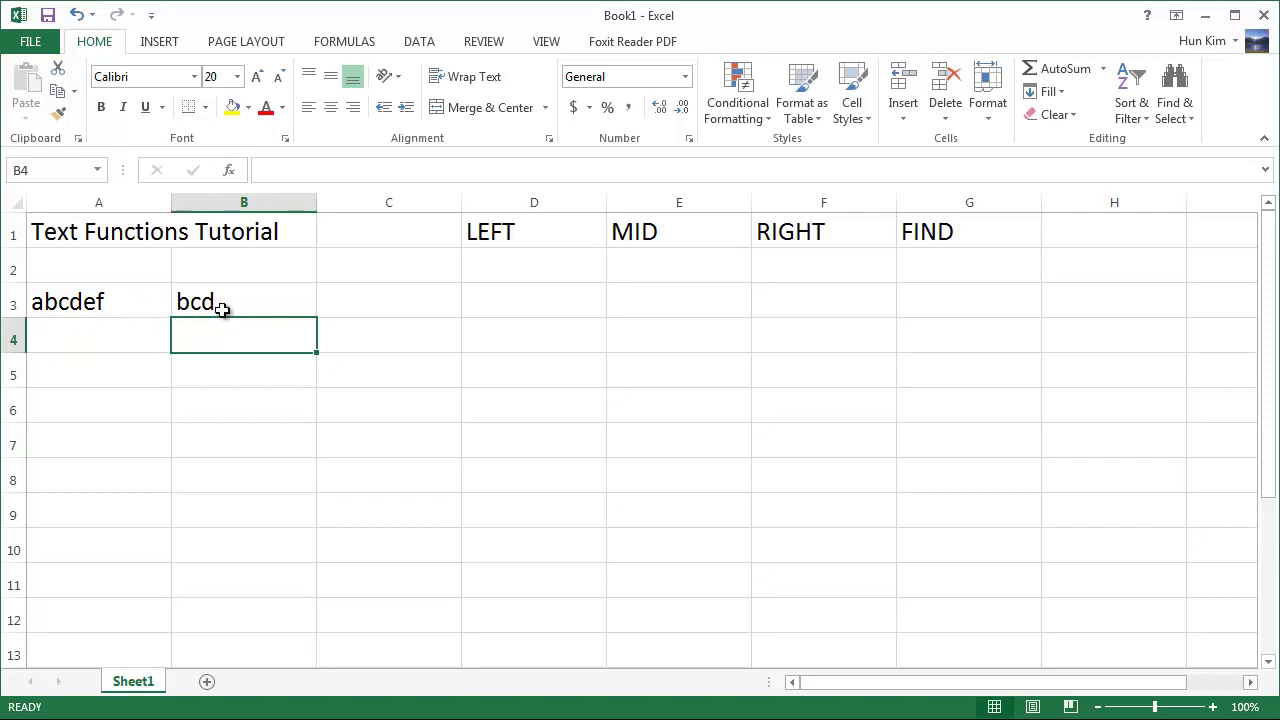
- Replace the formula in B3 with =MID(A3,4,2) to extract two characters of A3 starting at the fourth
click(190, 309)
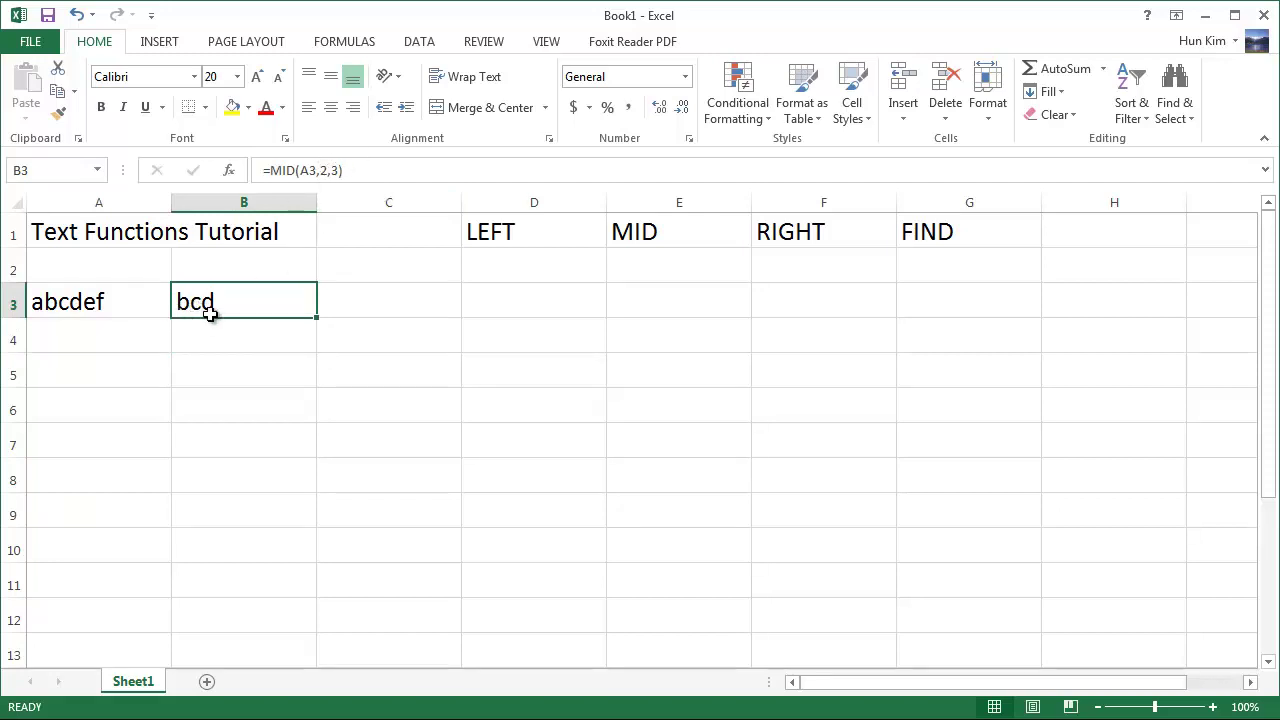
text(=mid()
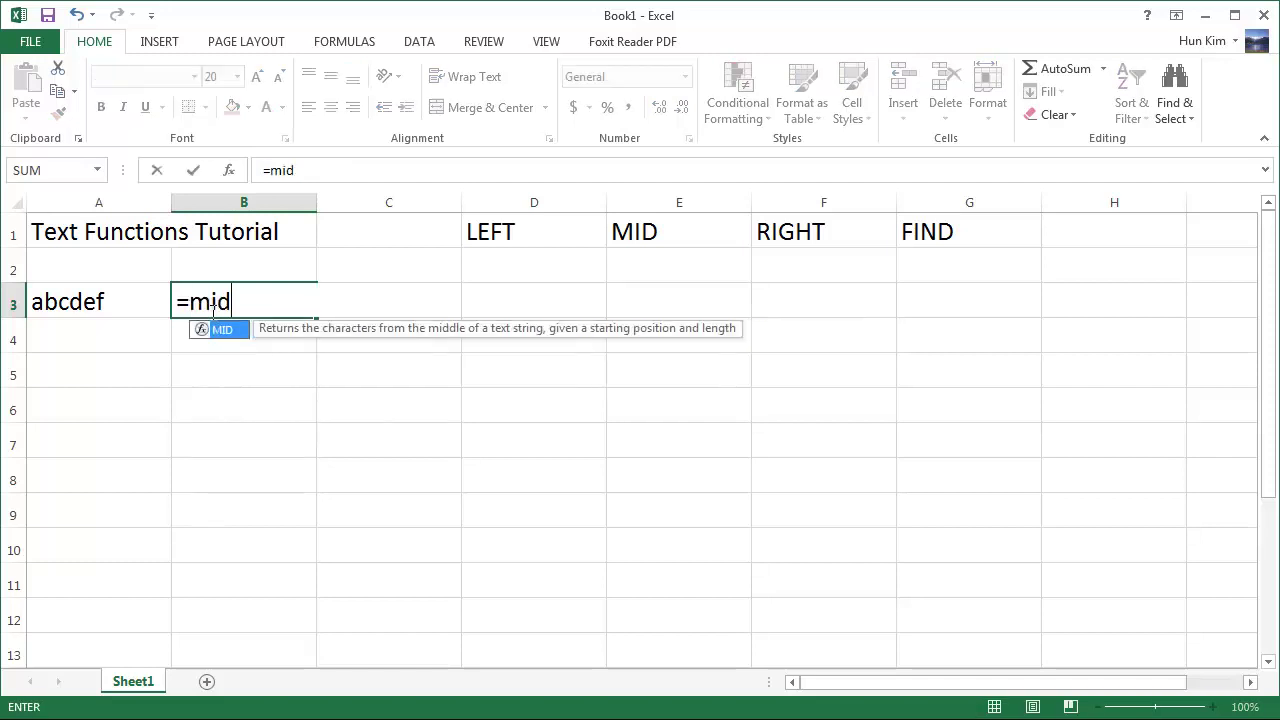
click(68, 309)
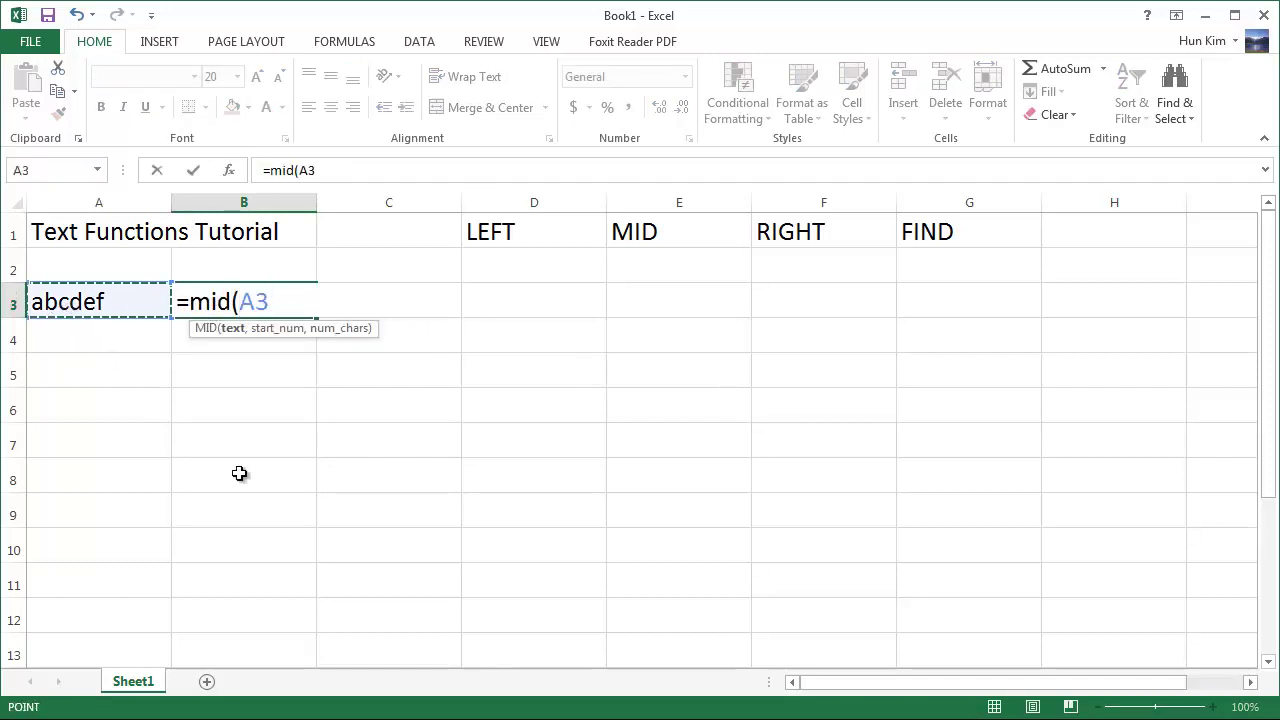
text(,)
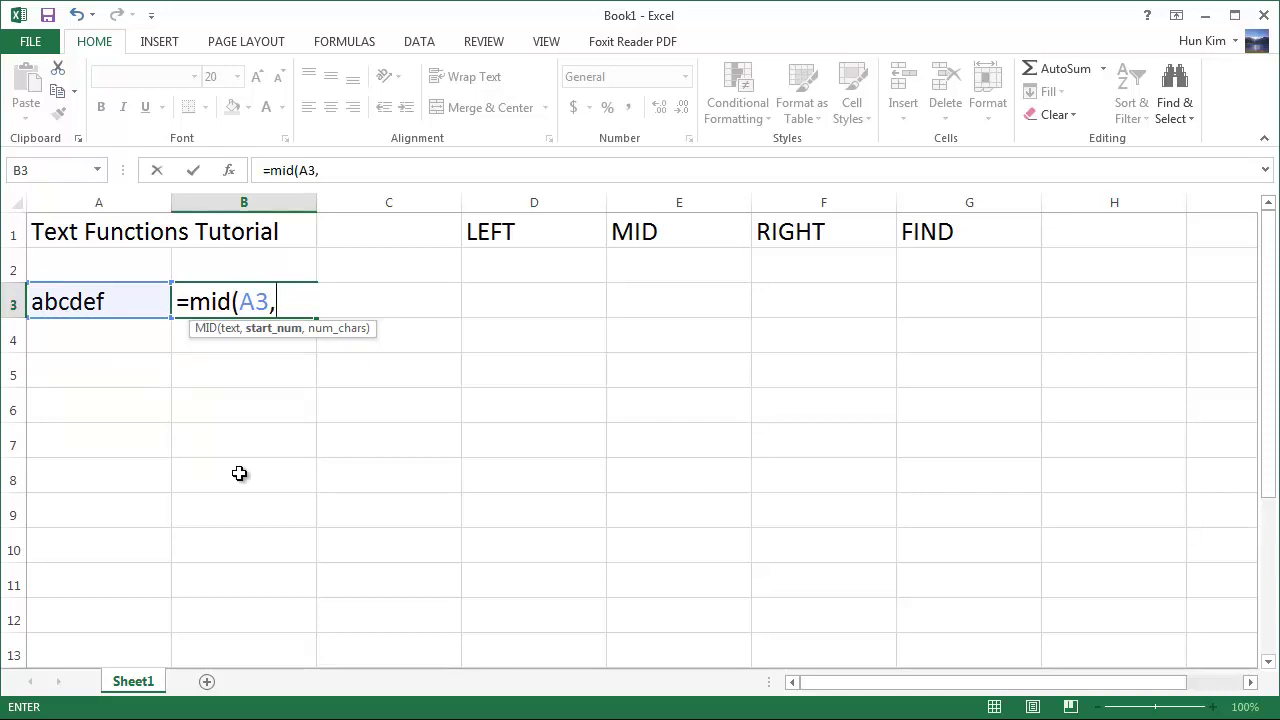
text(4,2)
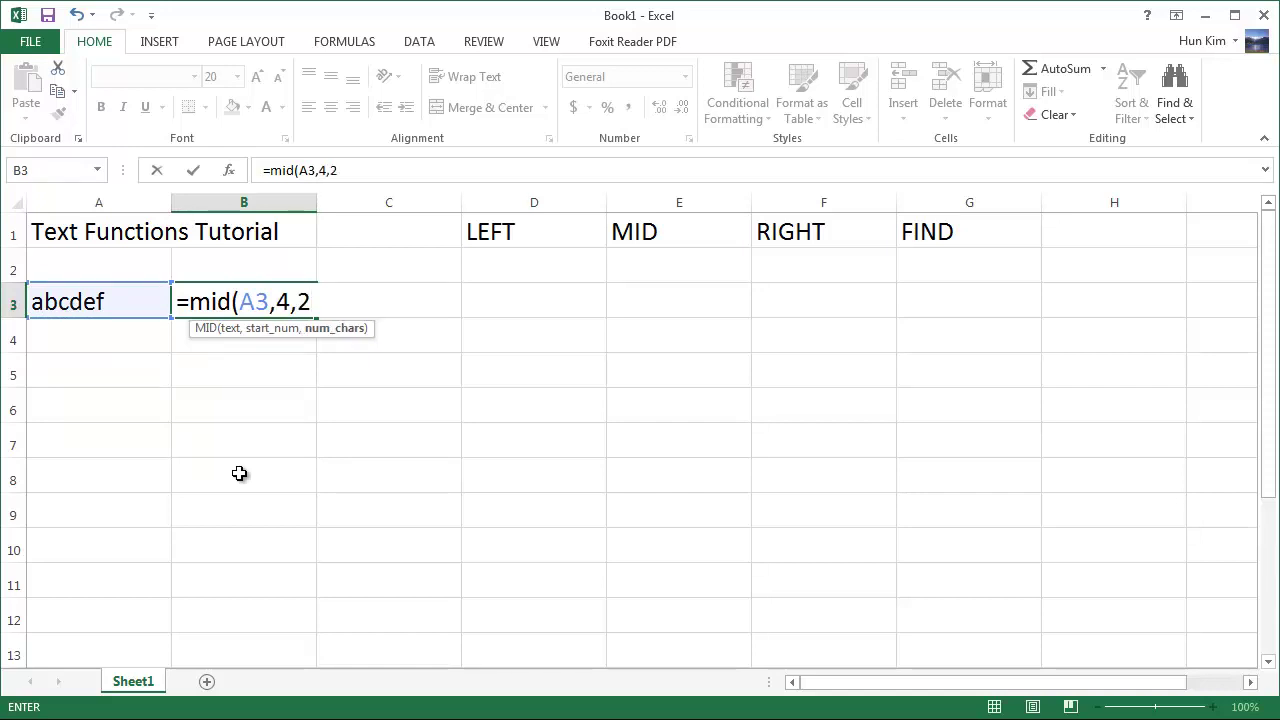
text())
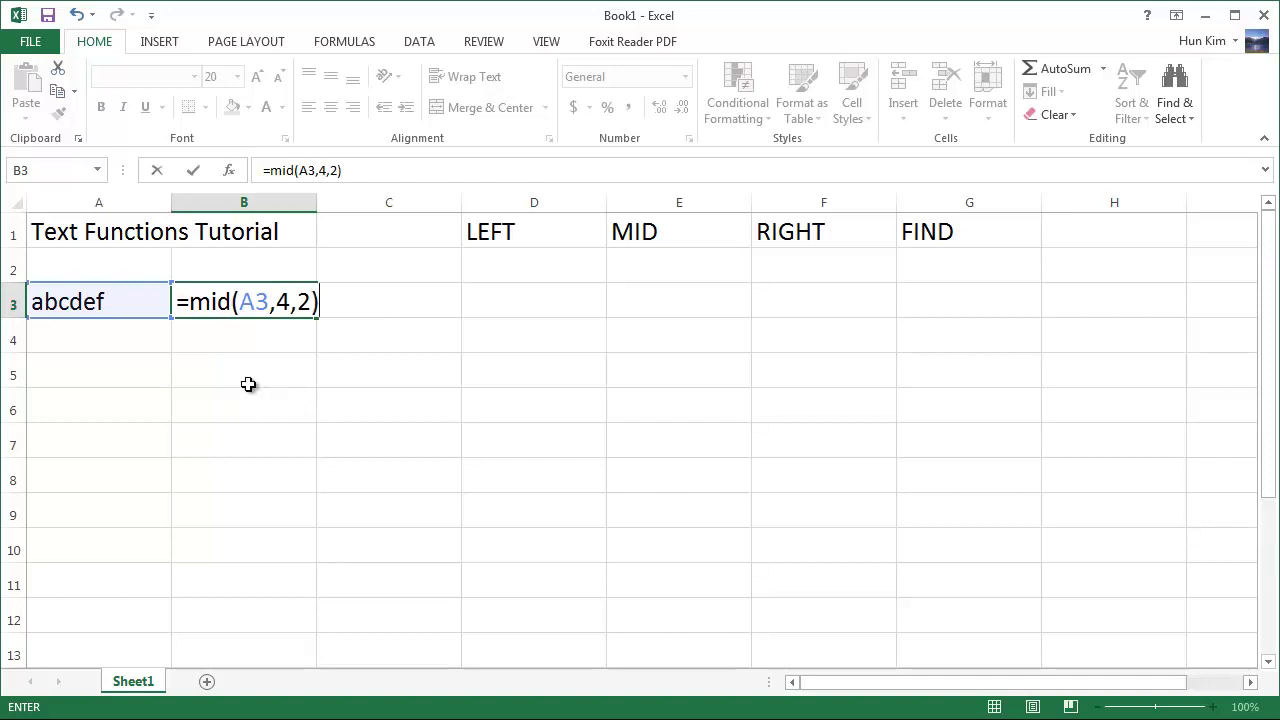
key(Return)
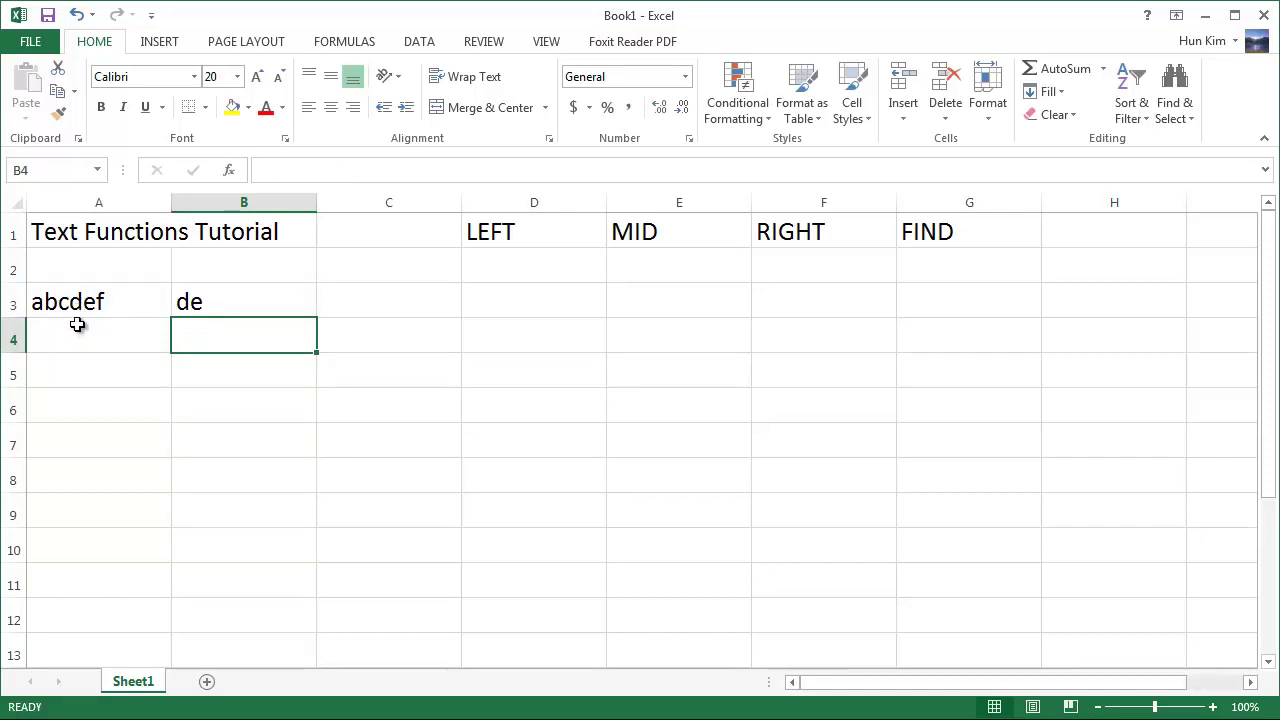
- Replace the formula in B3 with =MID(A3,1,4) to extract four characters of A3 starting at the first
click(205, 302)
text(=mid()
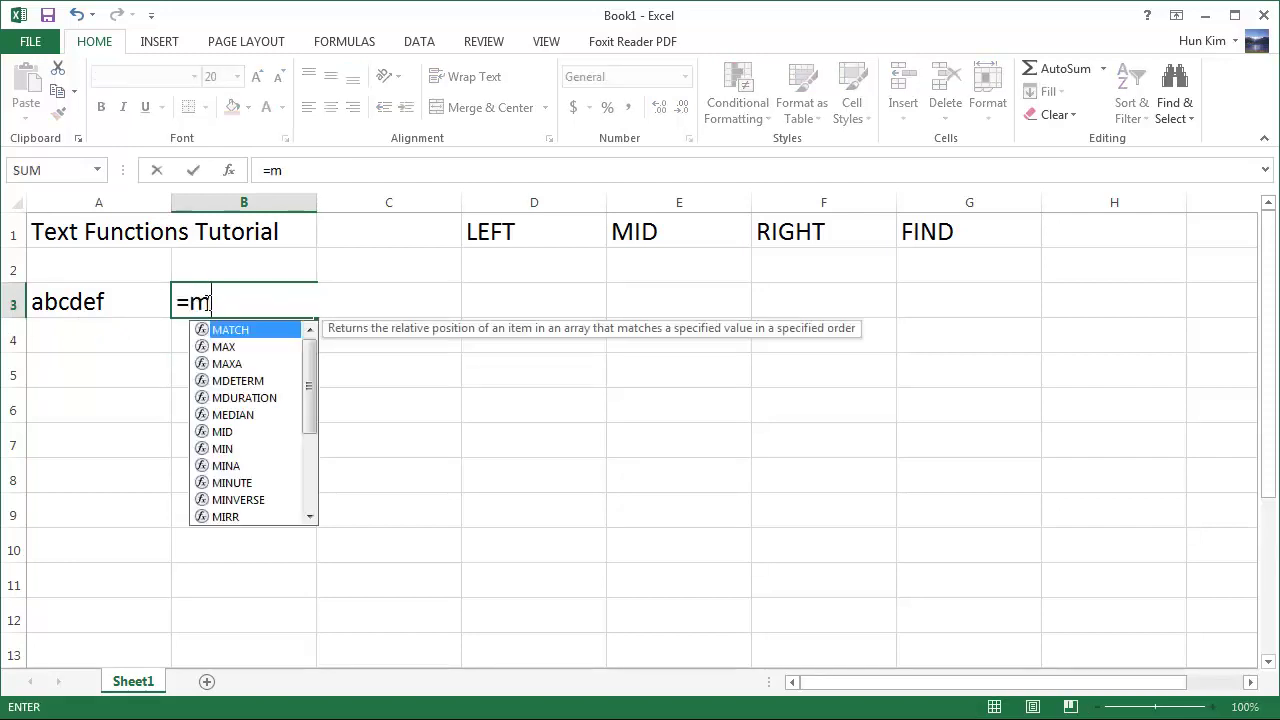
click(88, 302)
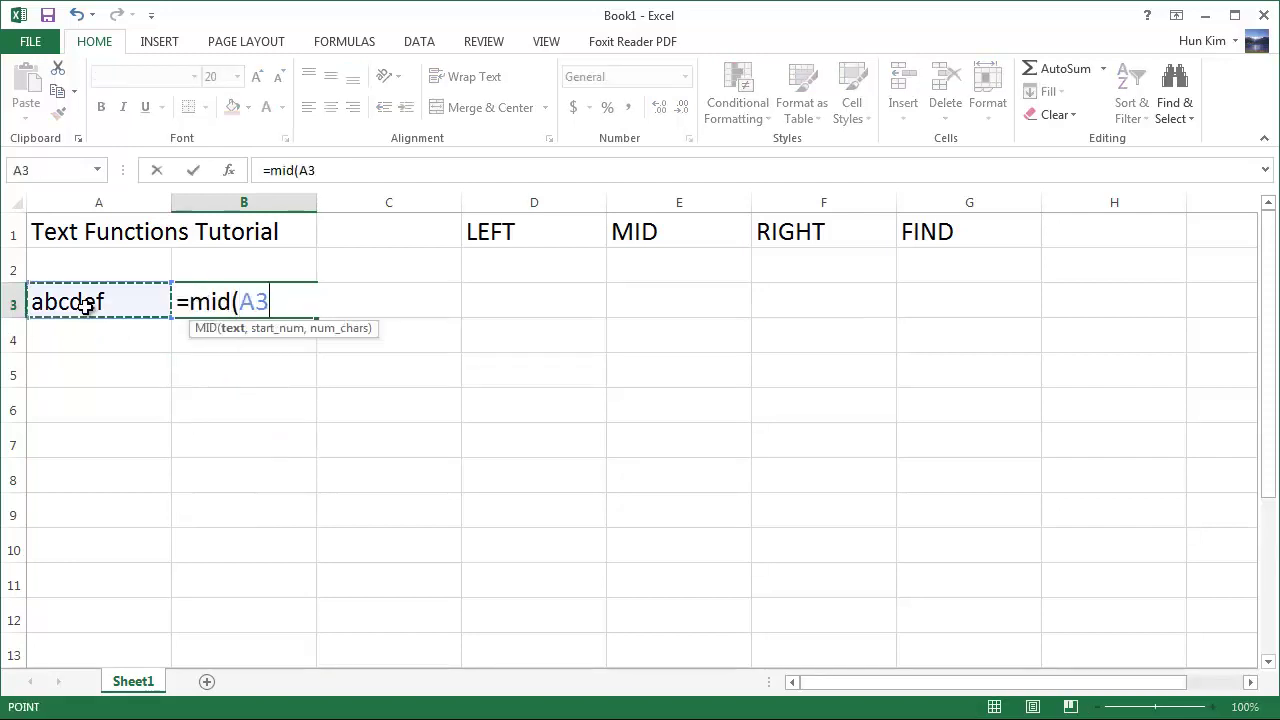
text(,)
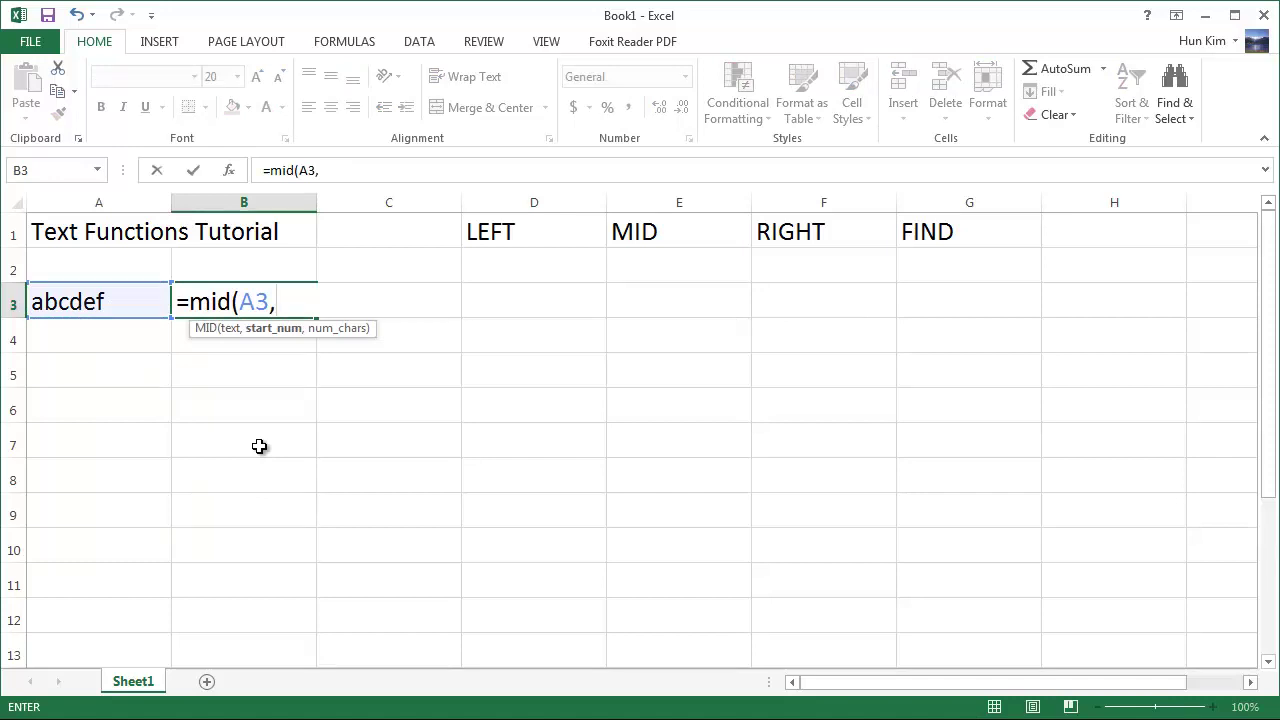
text(1,4)
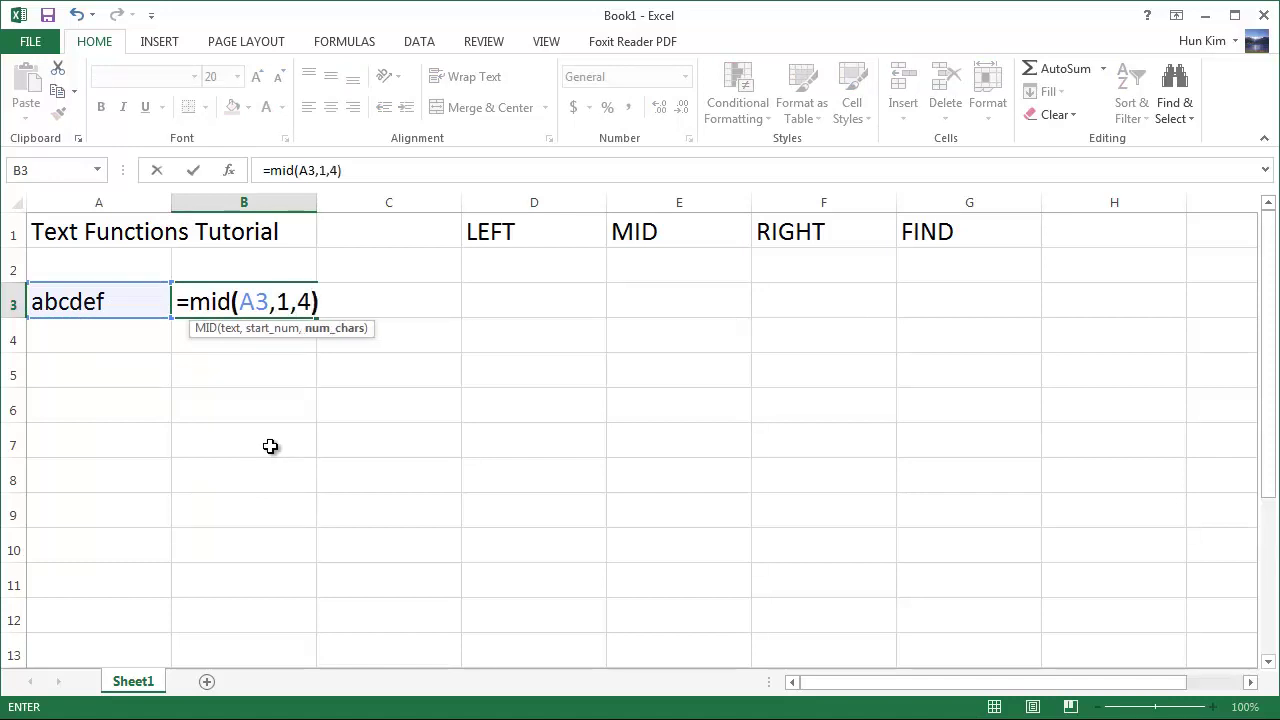
key(Return)
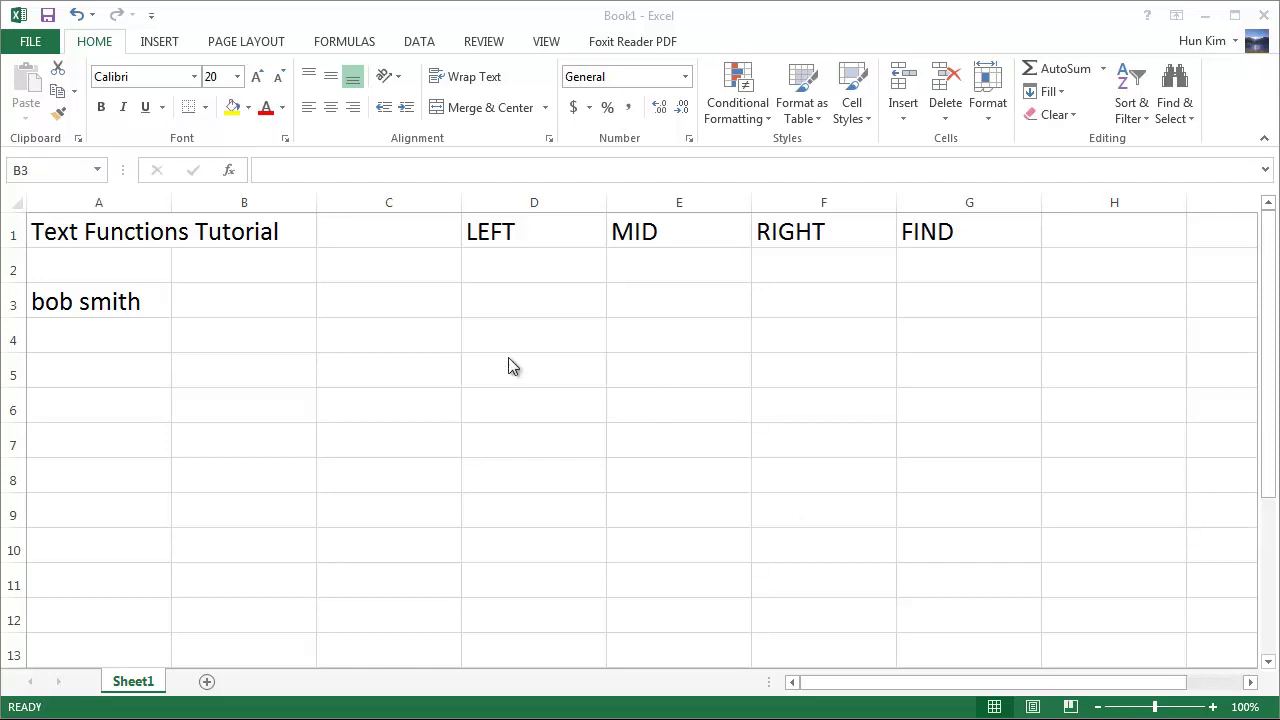
- Enter =FIND(" ",A3) in B3 to locate the position of the space in A3
text(=)
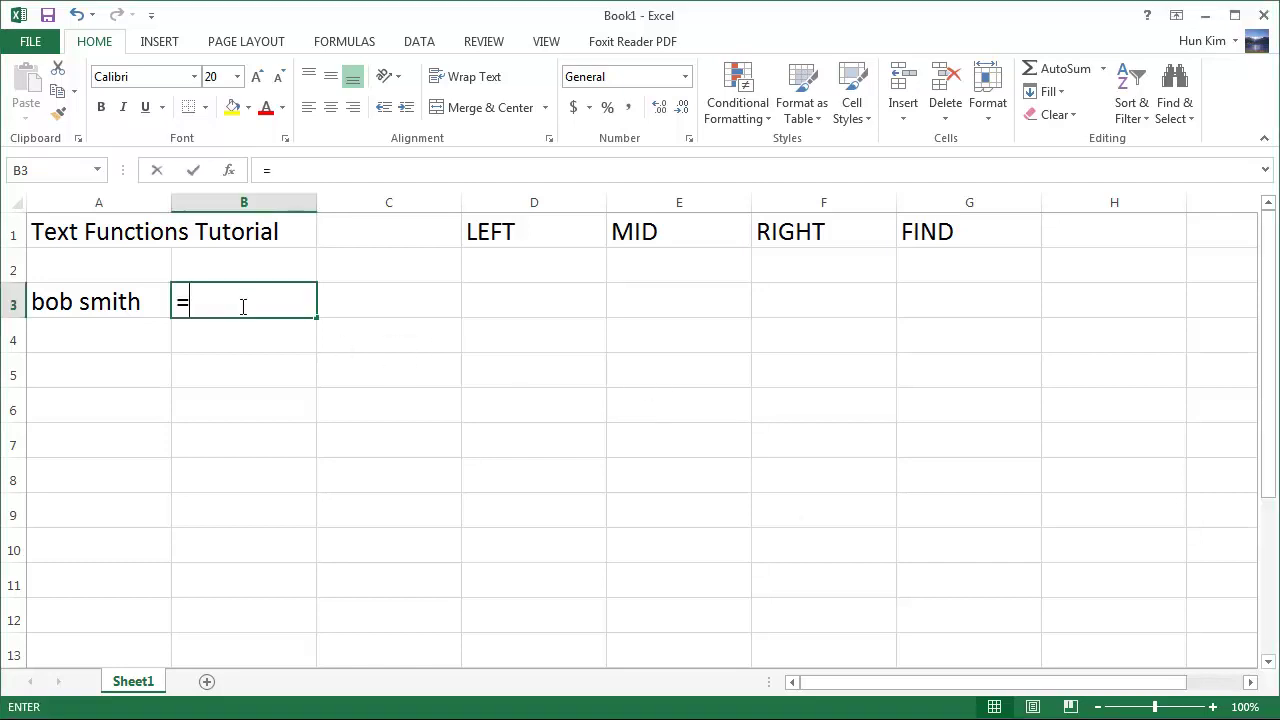
text(find(" ")
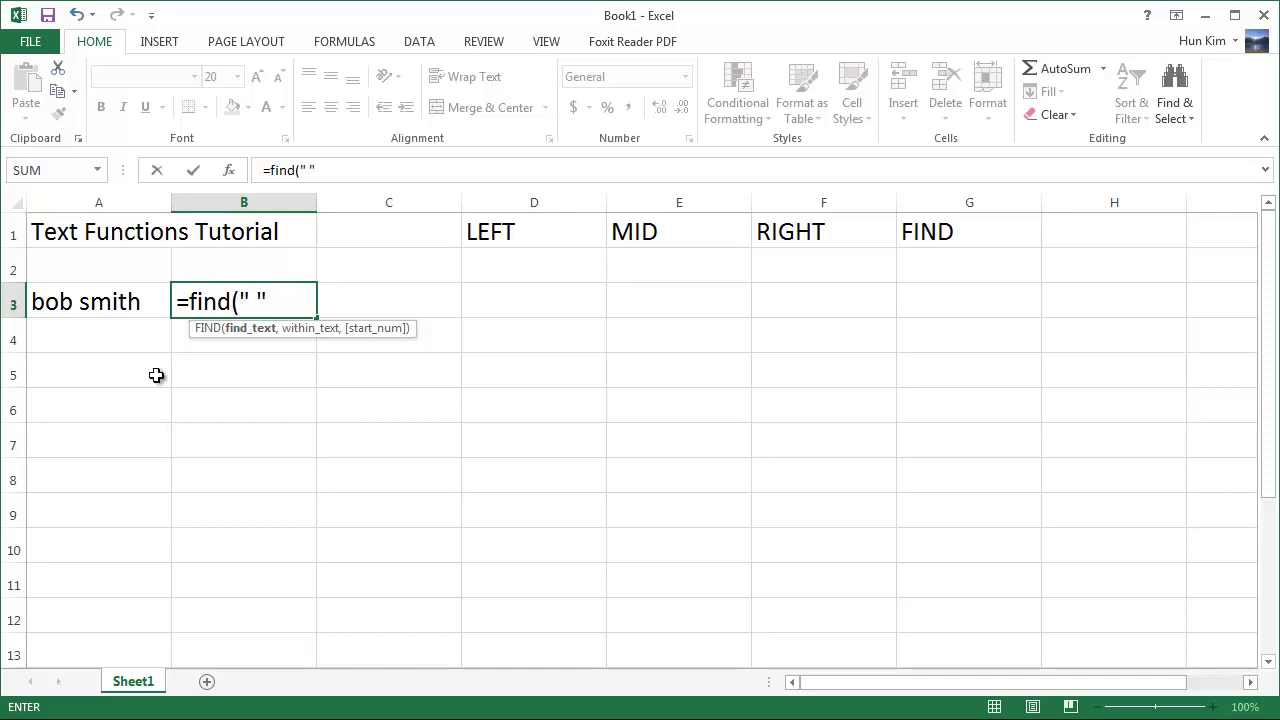
text(,)
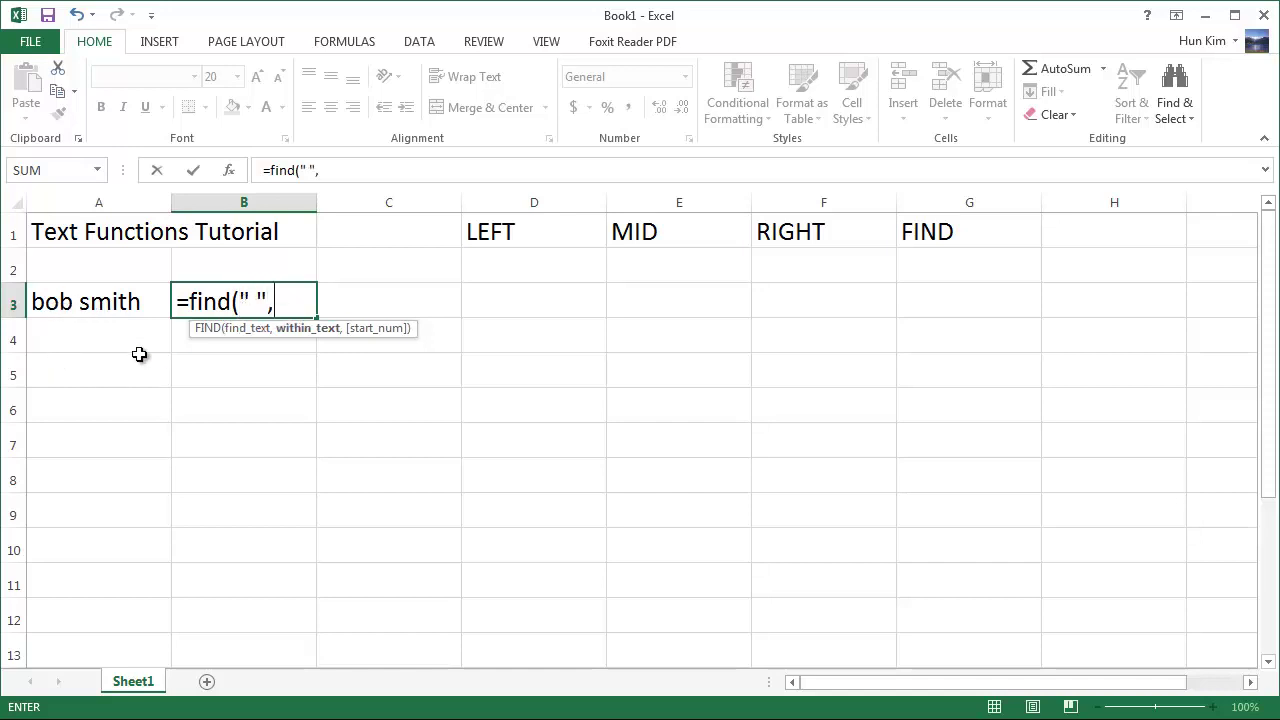
click(80, 303)
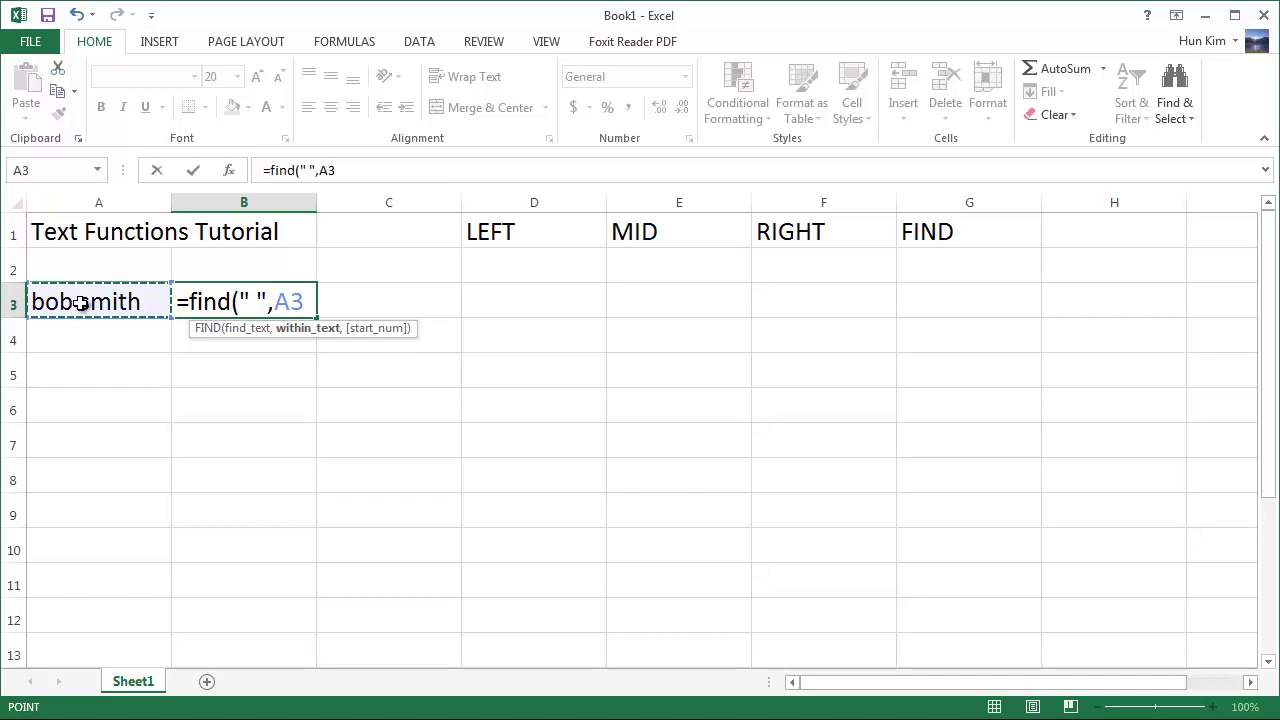
text())
key(Return)
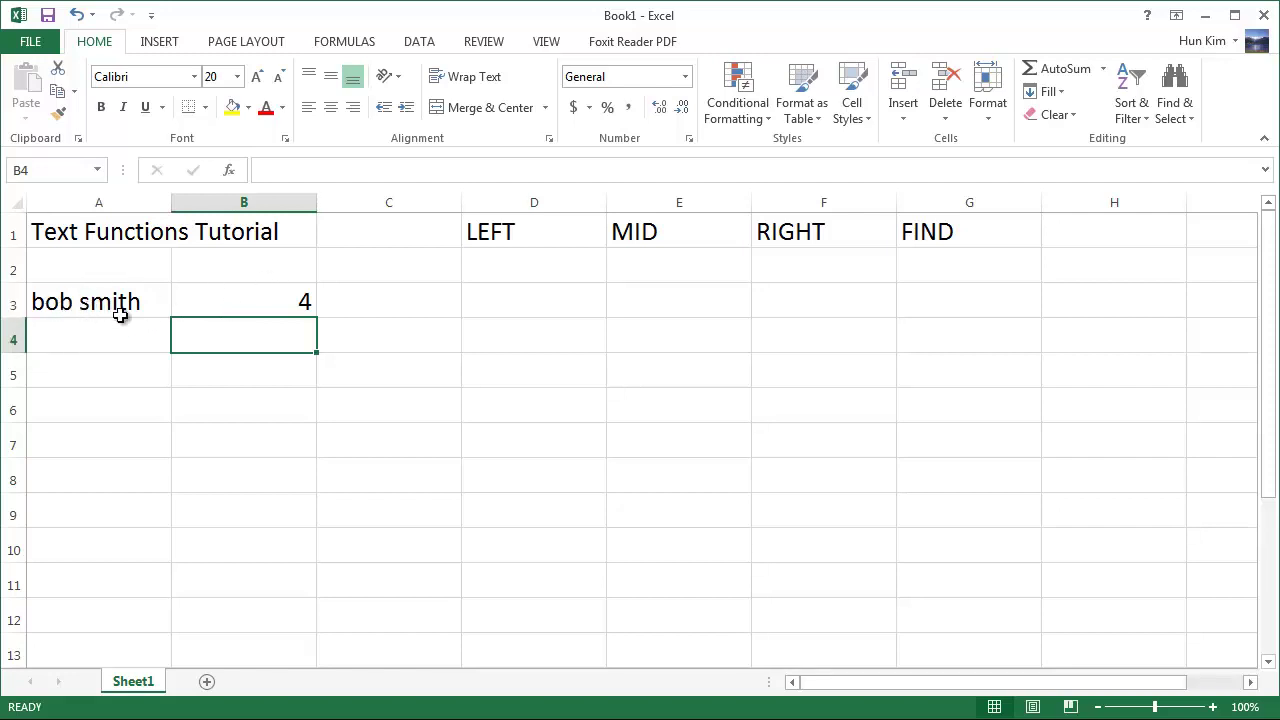
- Replace the formula in B3 with =LEFT(A3,FIND(" ",A3)) to extract the first name from A3 up to the space
click(275, 298)
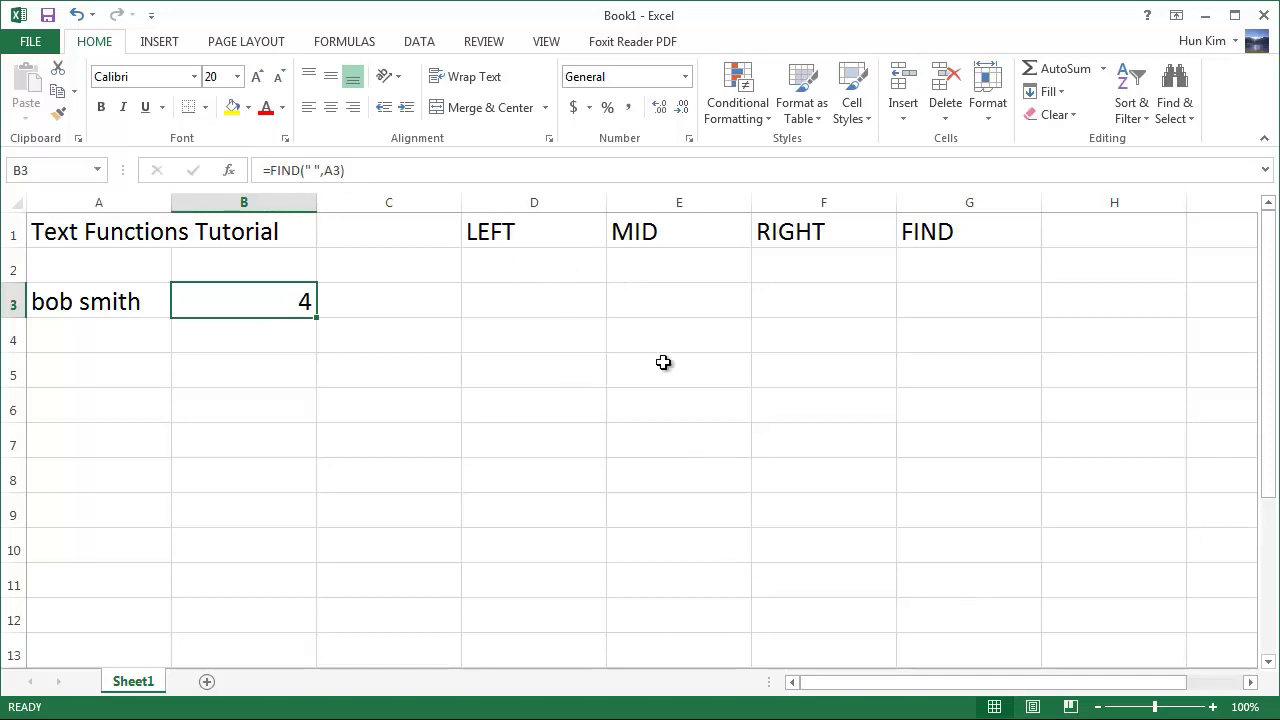
text(=left()
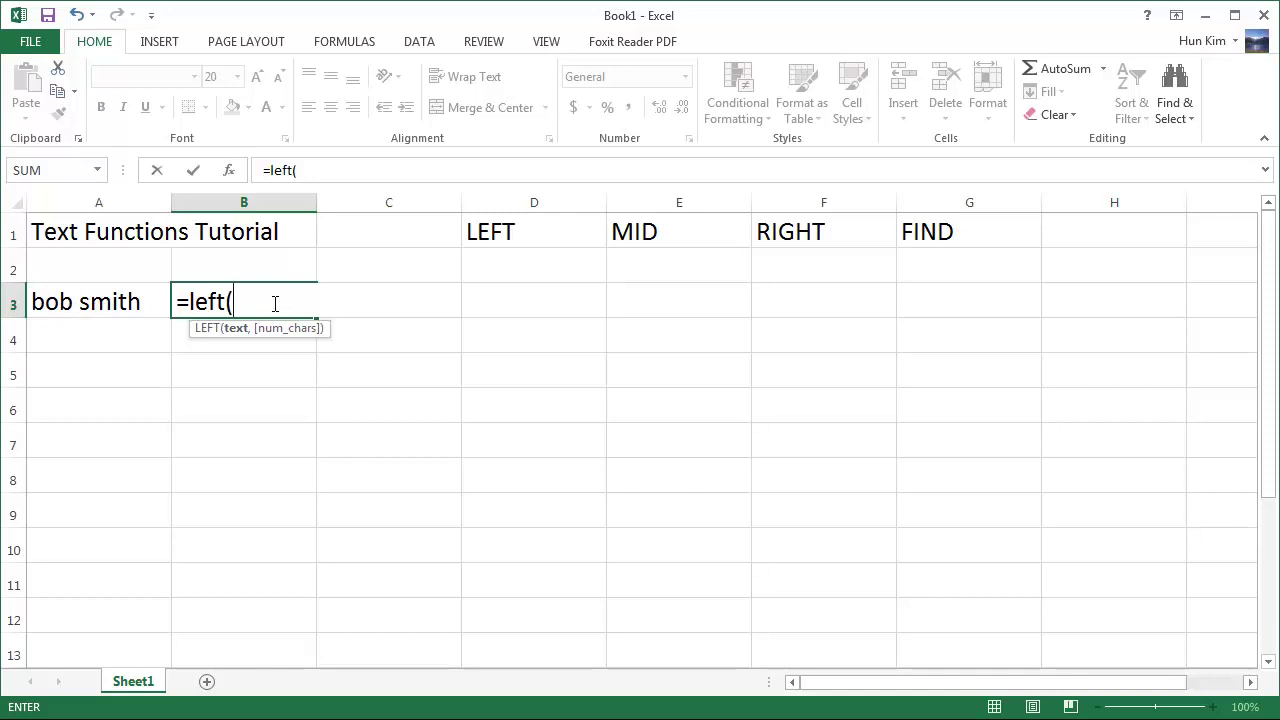
click(123, 298)
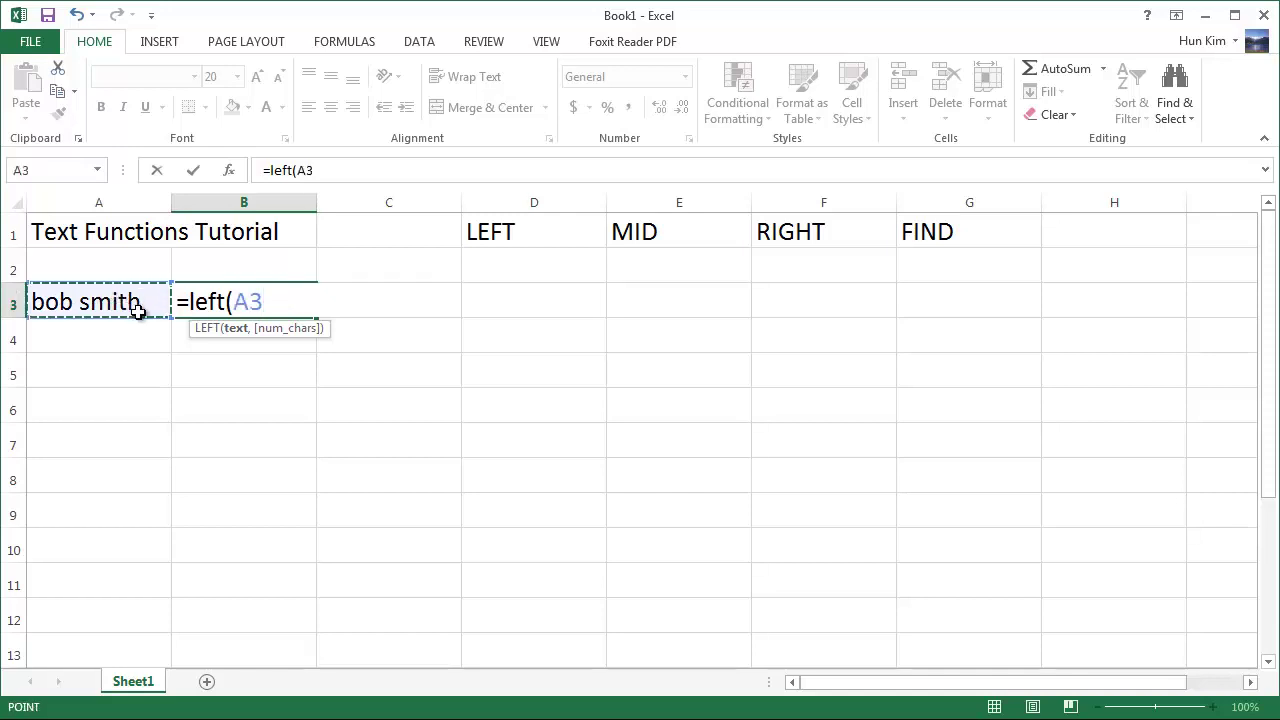
text(,3)
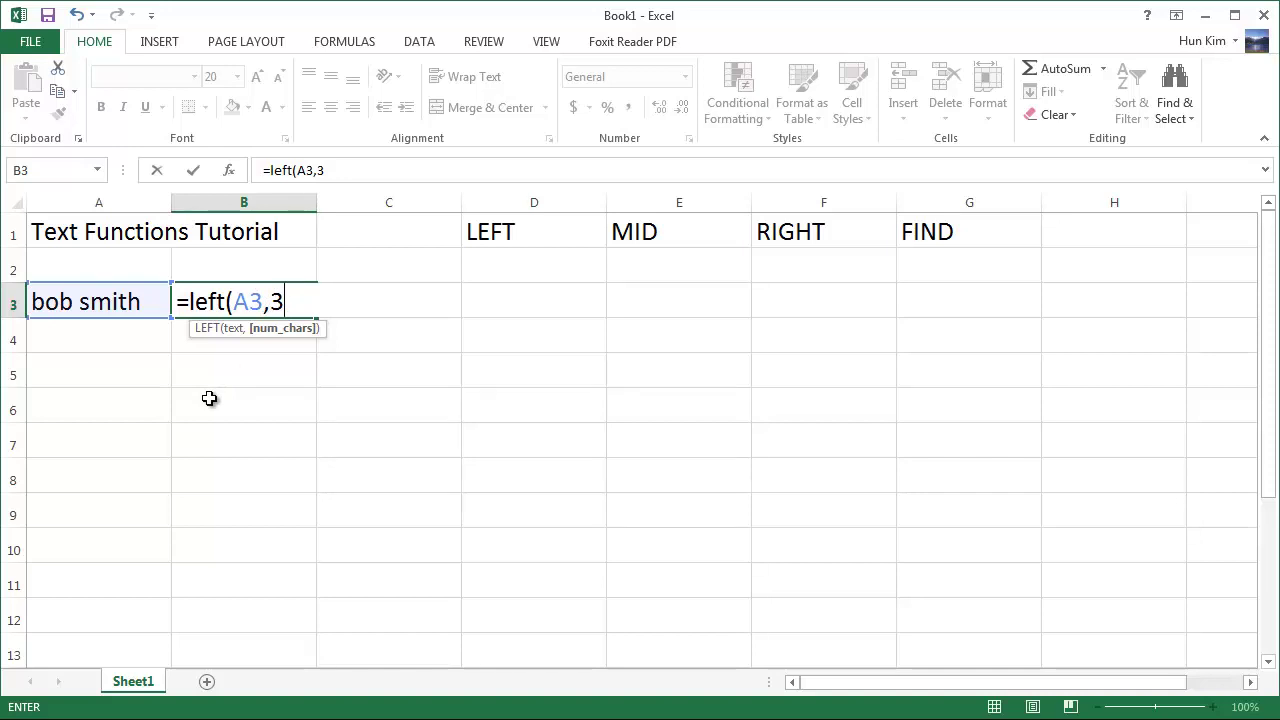
key(BackSpace)
text(find()
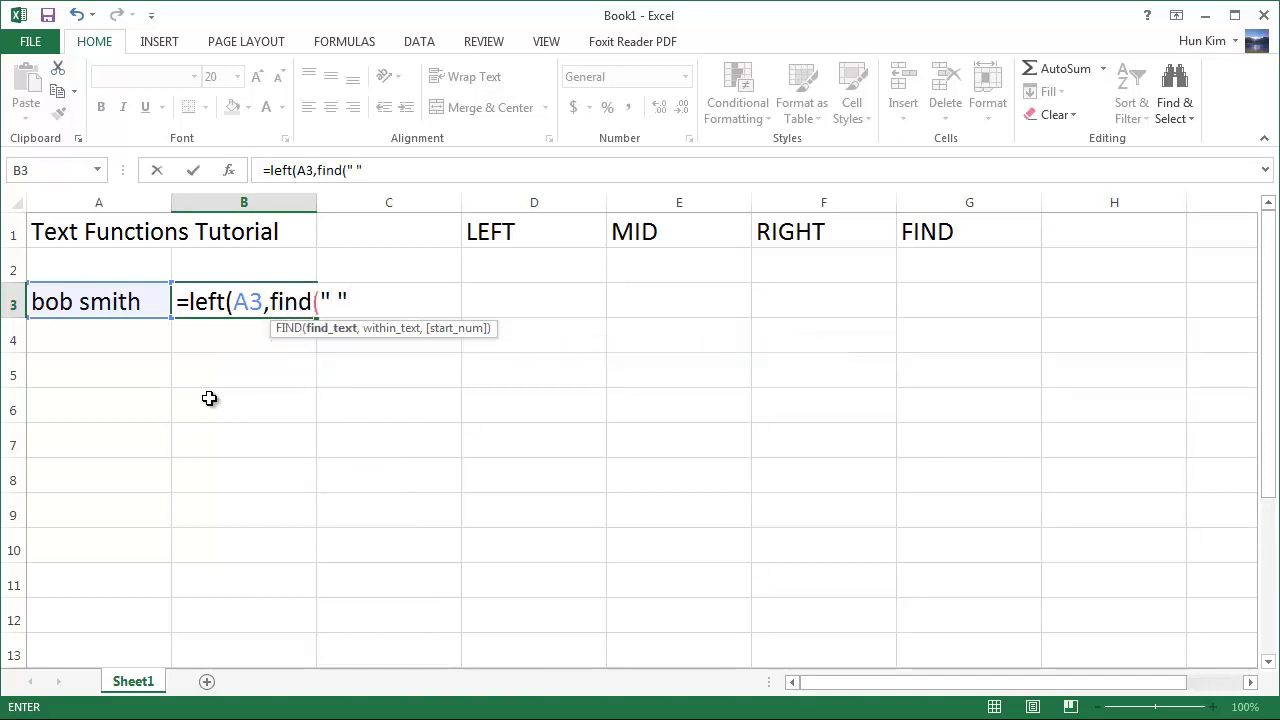
text(" ",)
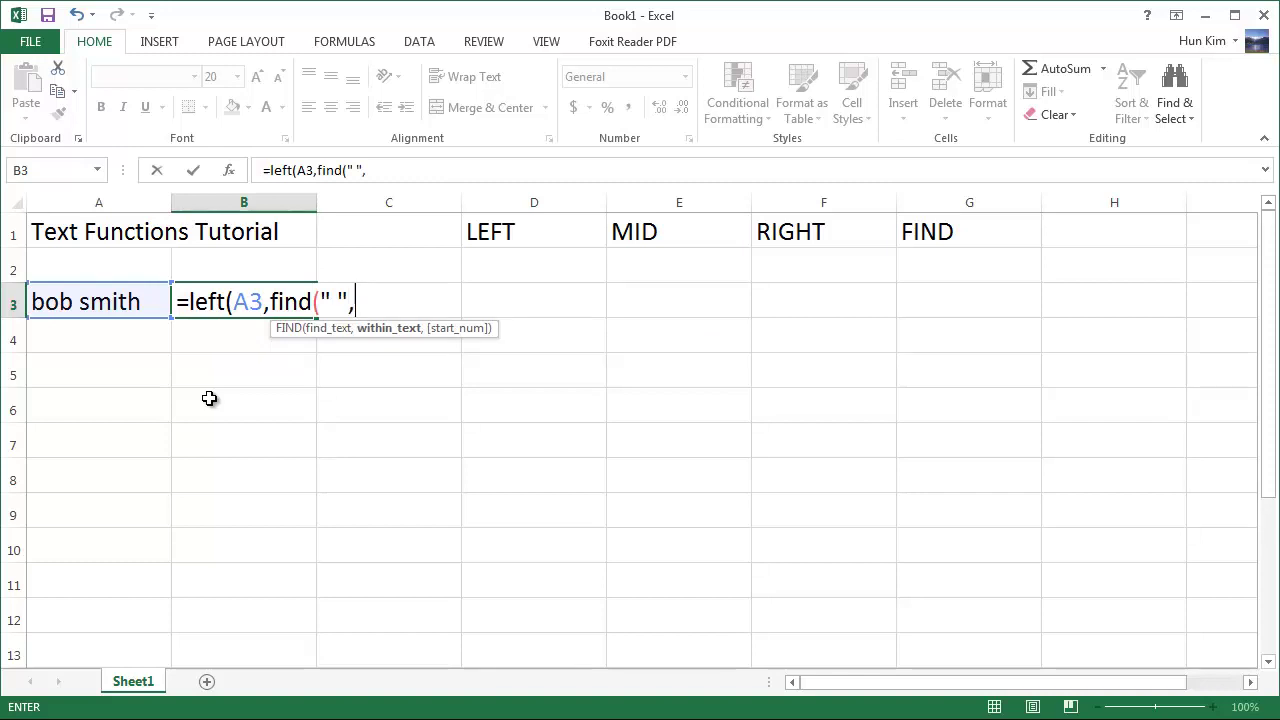
click(108, 298)
text()))
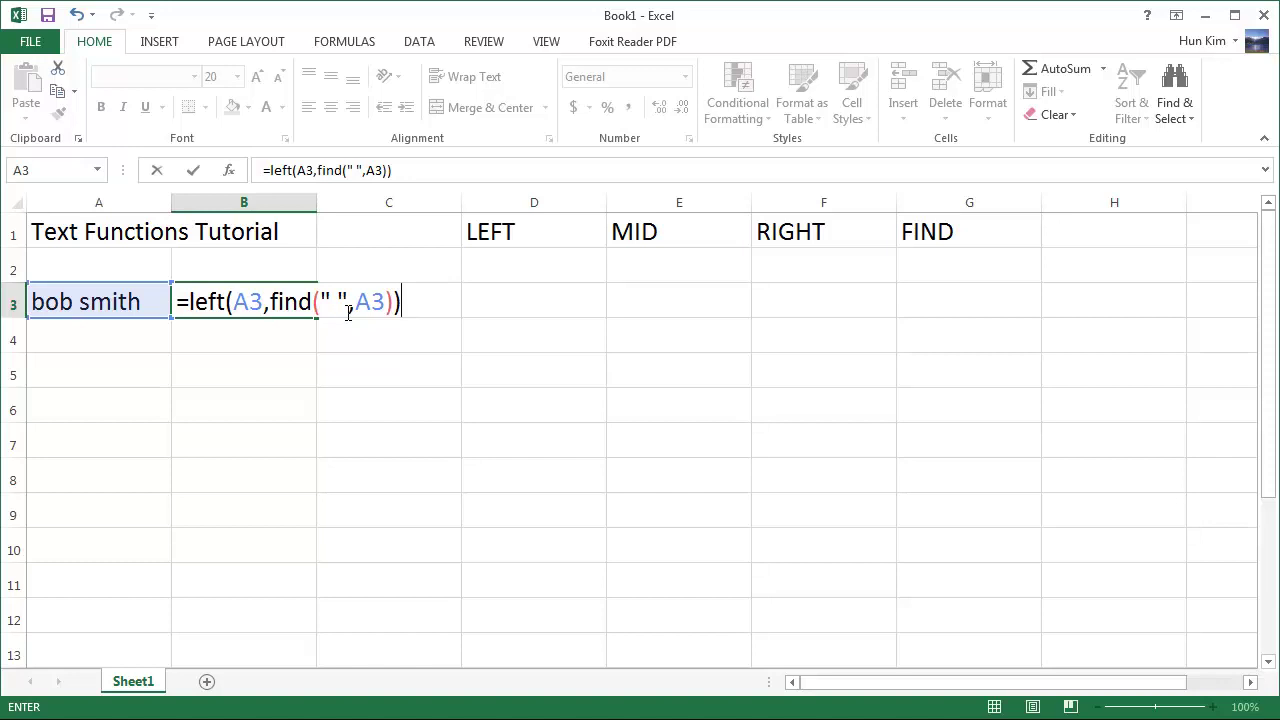
key(Return)
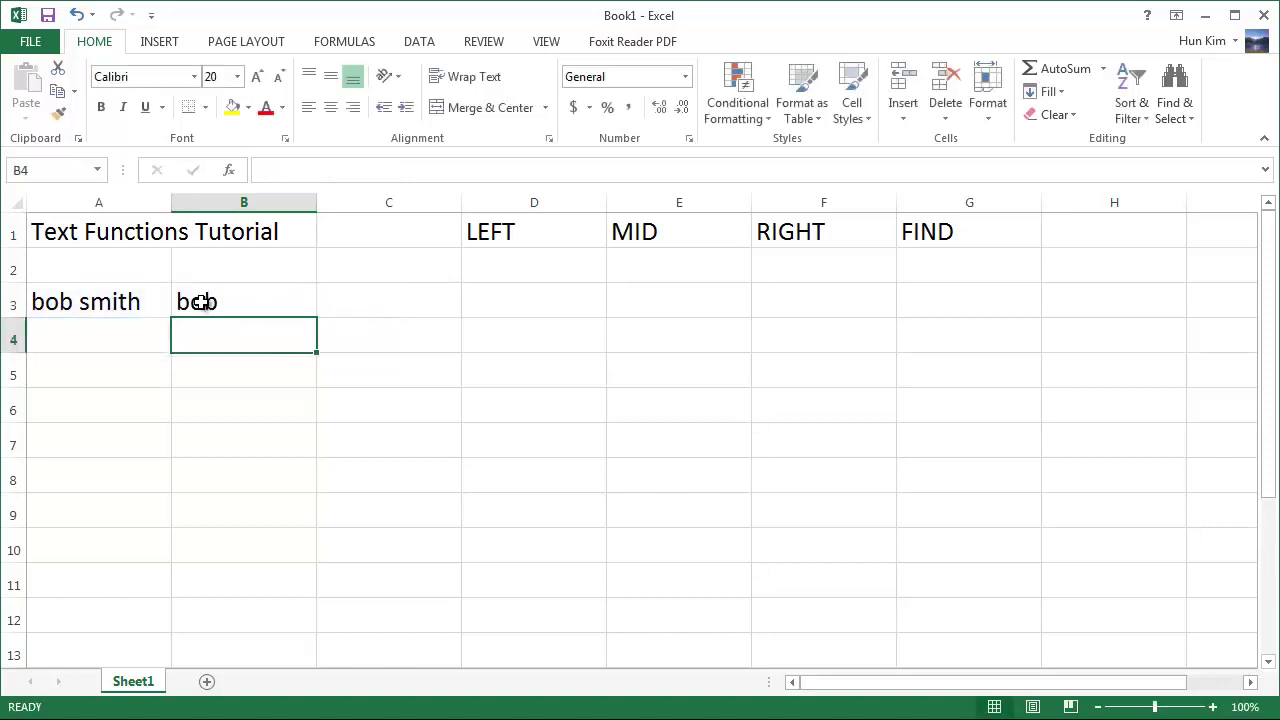
- Append &"blah" to the end of the LEFT formula in B3
click(226, 299)
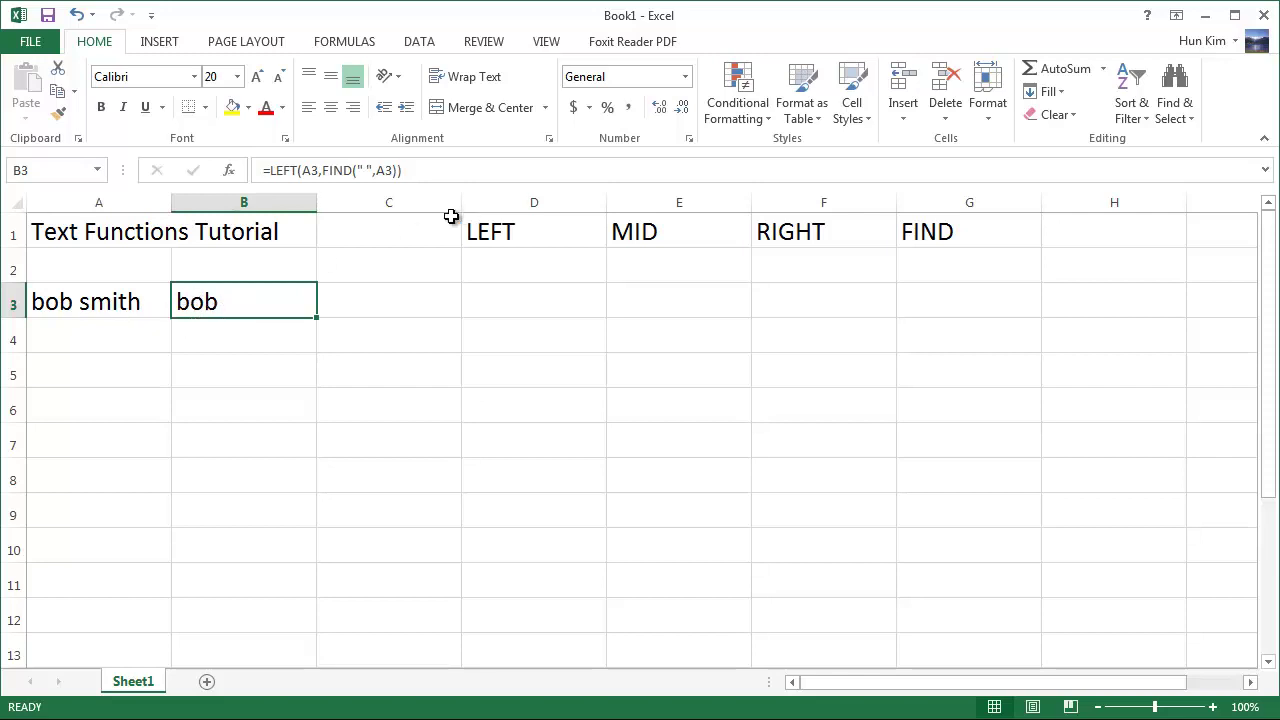
click(463, 170)
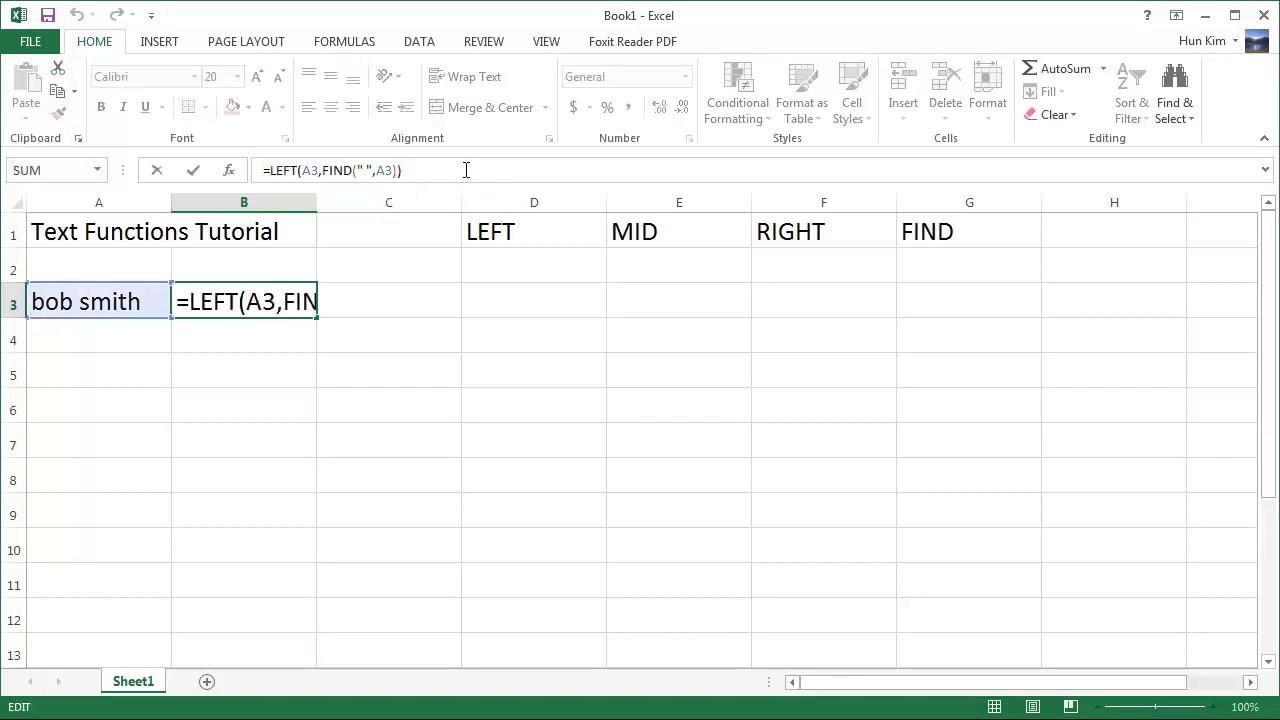
text(&)
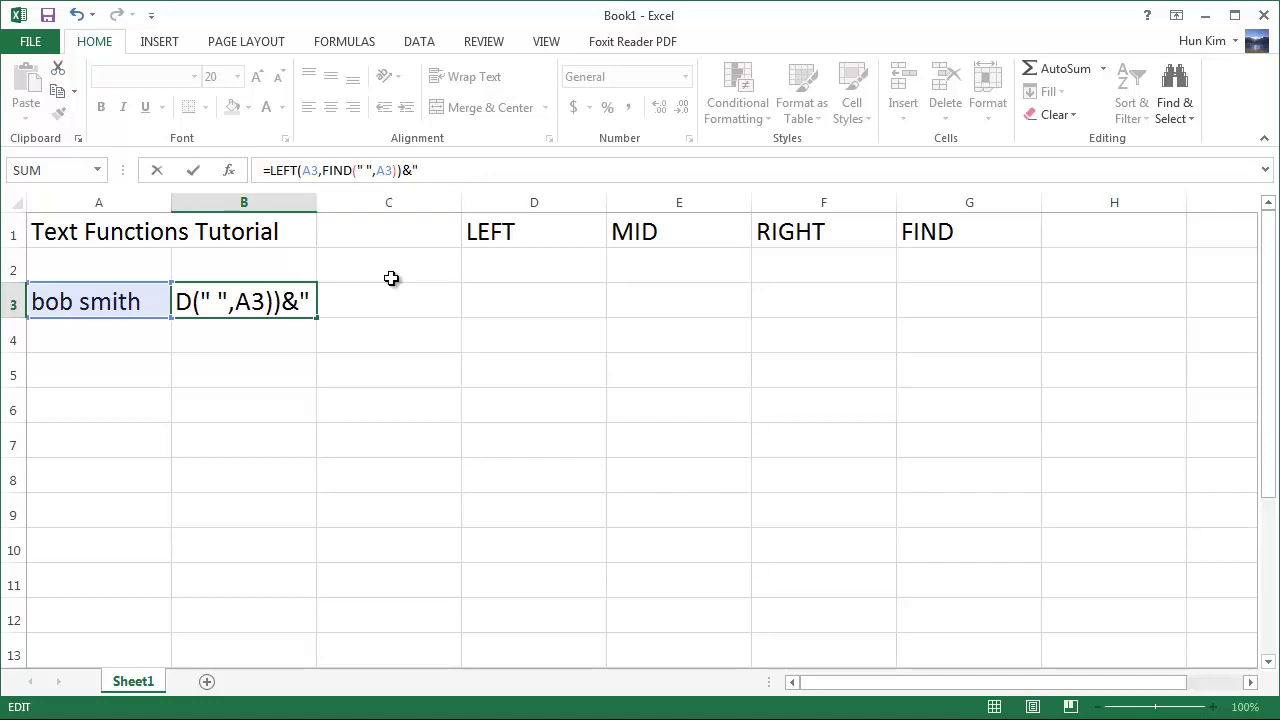
text("blah")
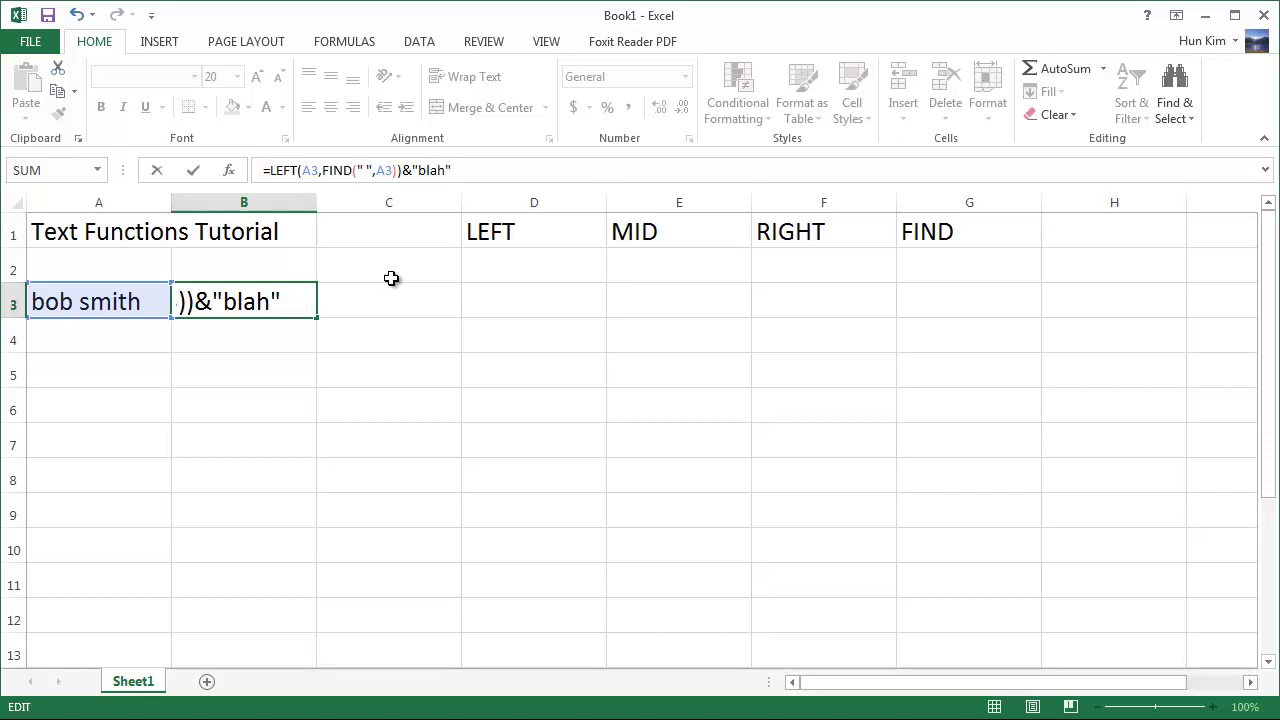
key(Return)
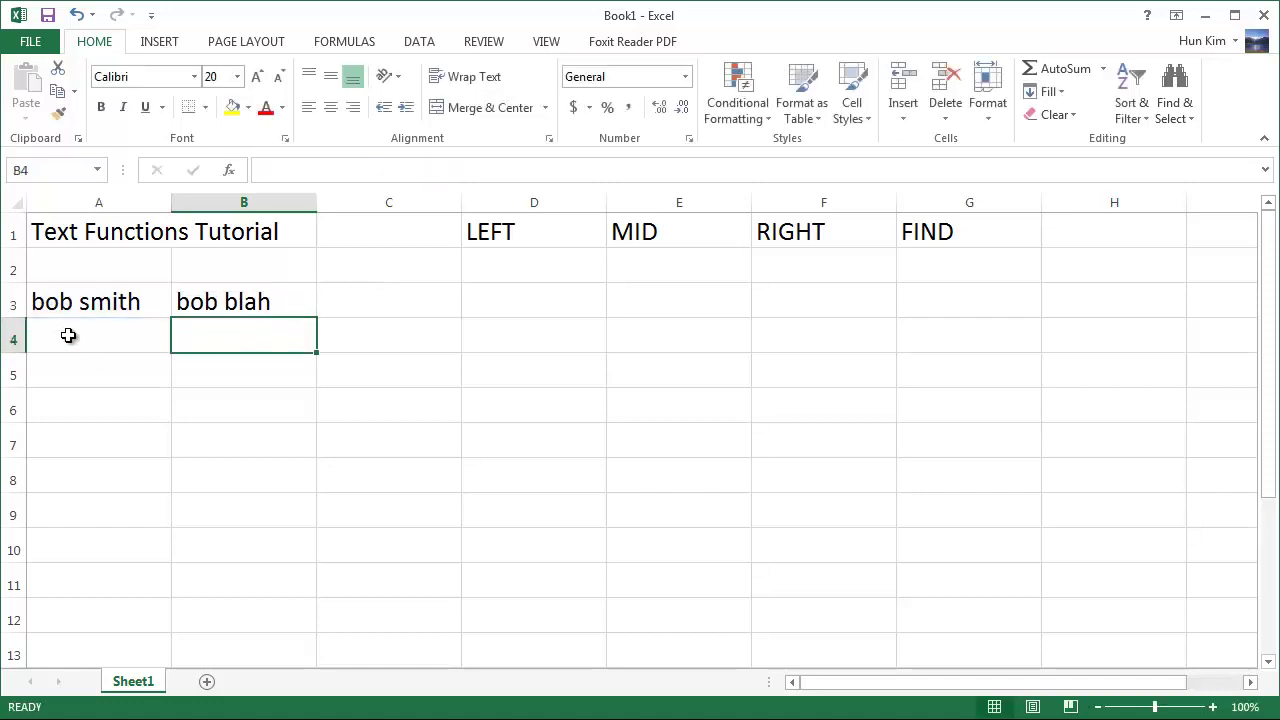
- Subtract 1 from the FIND result inside the LEFT formula in B3 so the extracted text excludes the trailing space
click(192, 308)
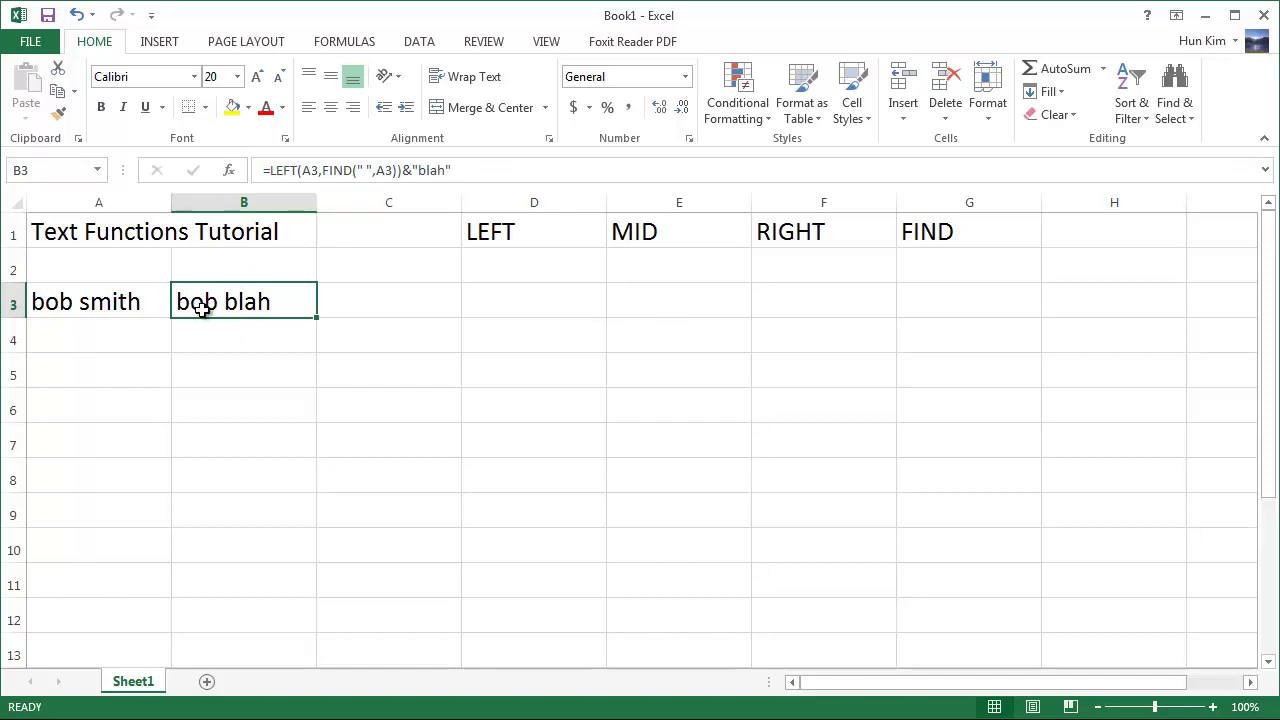
click(410, 171)
click(365, 170)
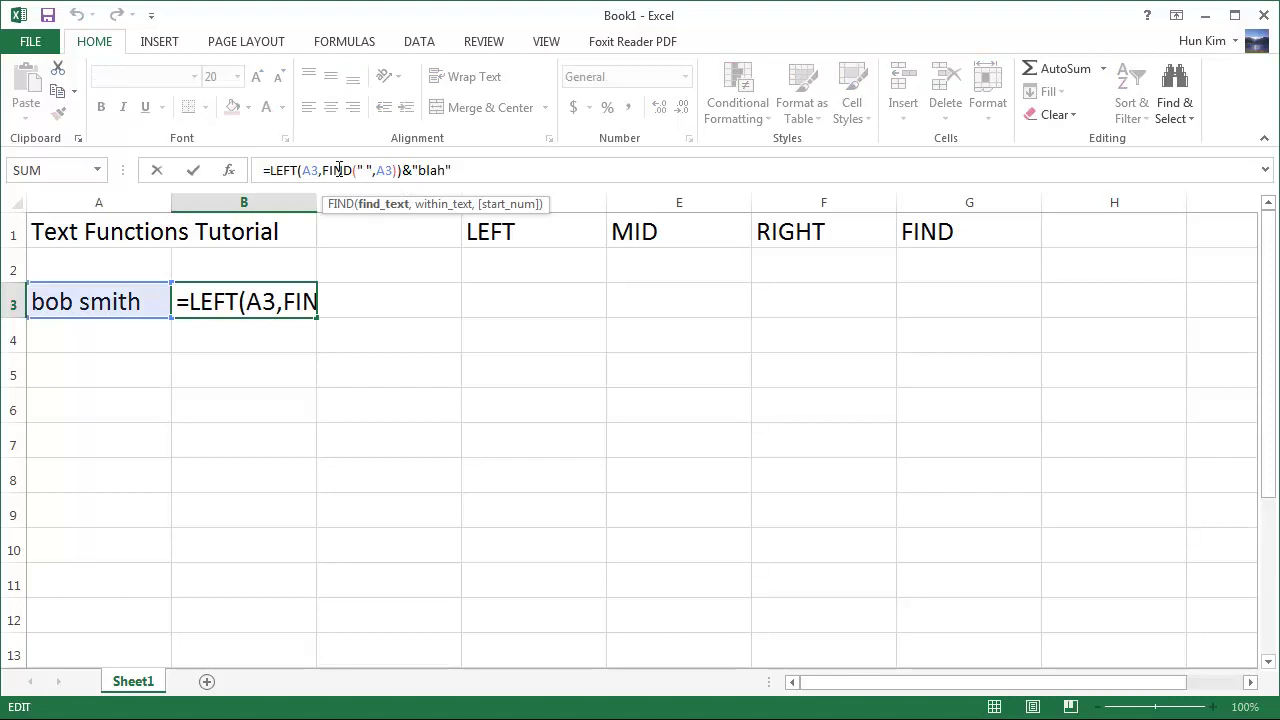
click(341, 171)
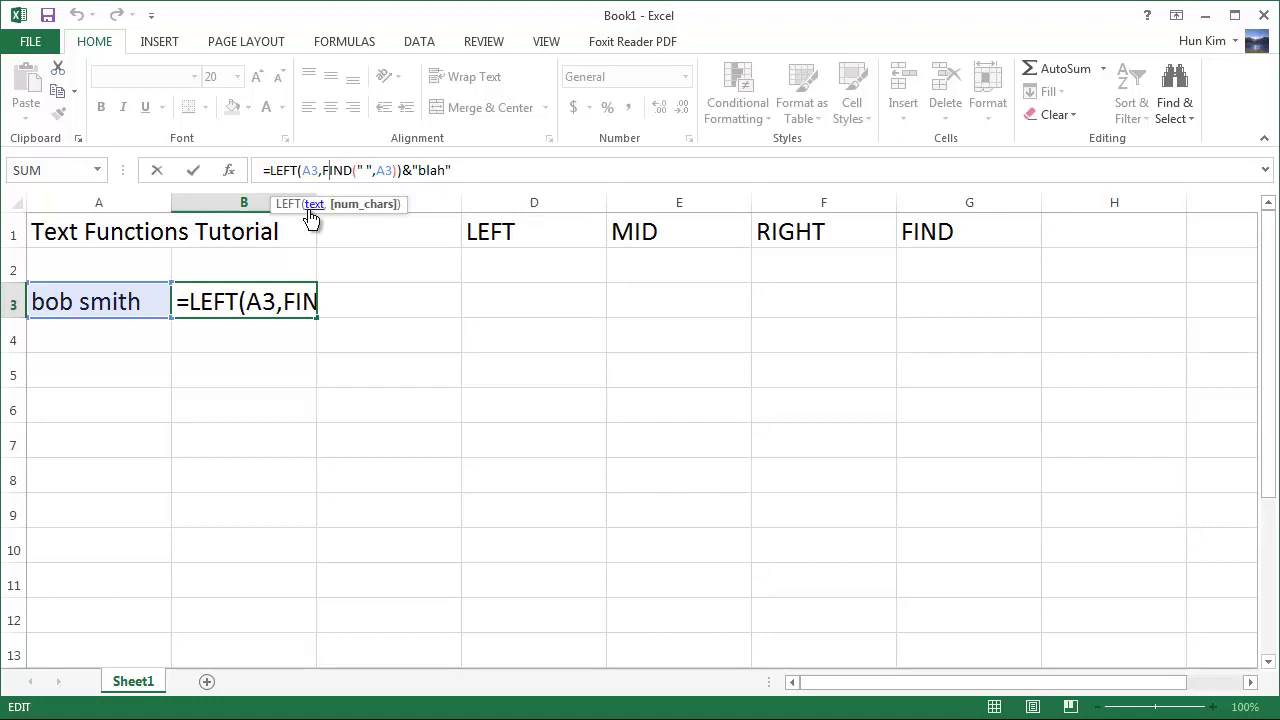
drag(325, 170, 398, 170)
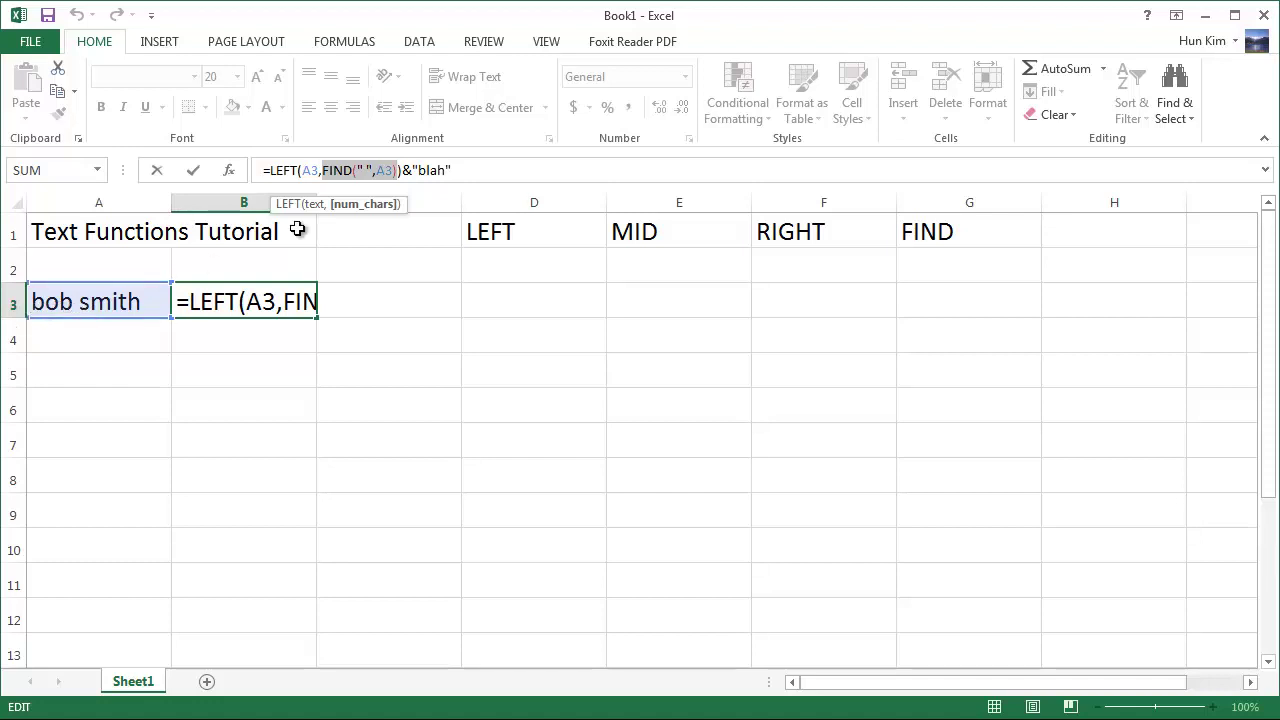
click(399, 171)
text())
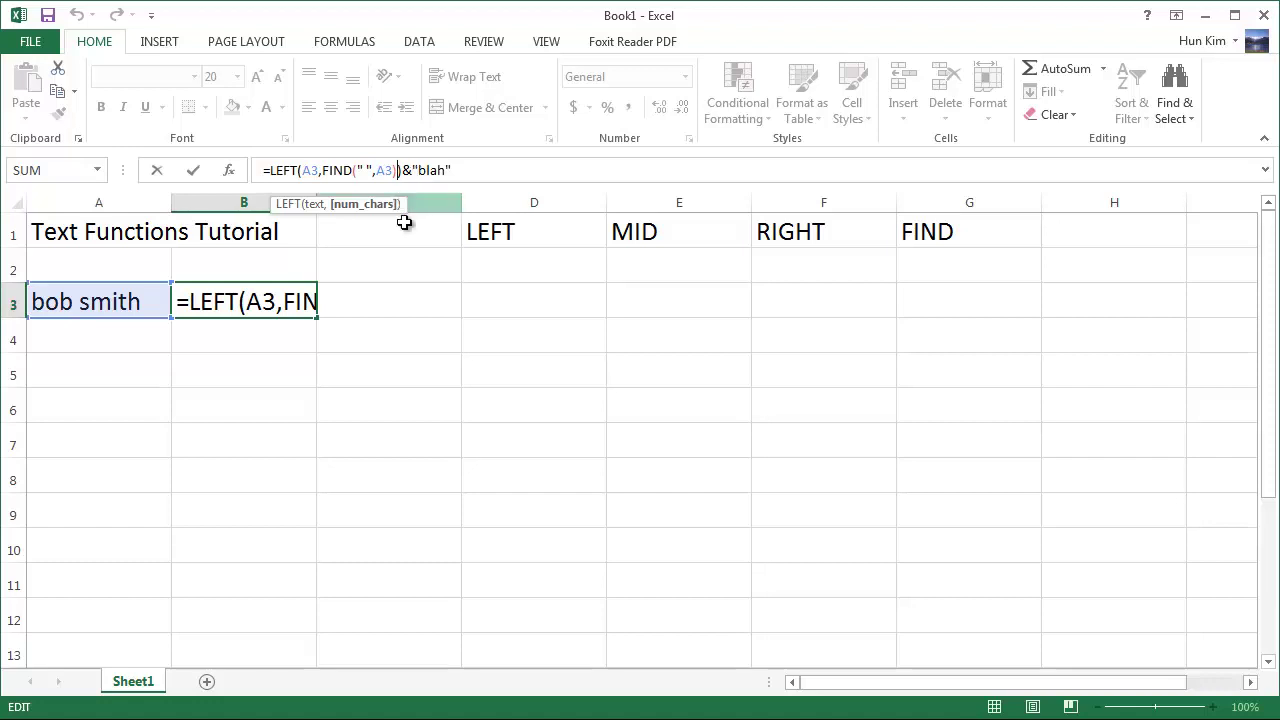
text(-1)
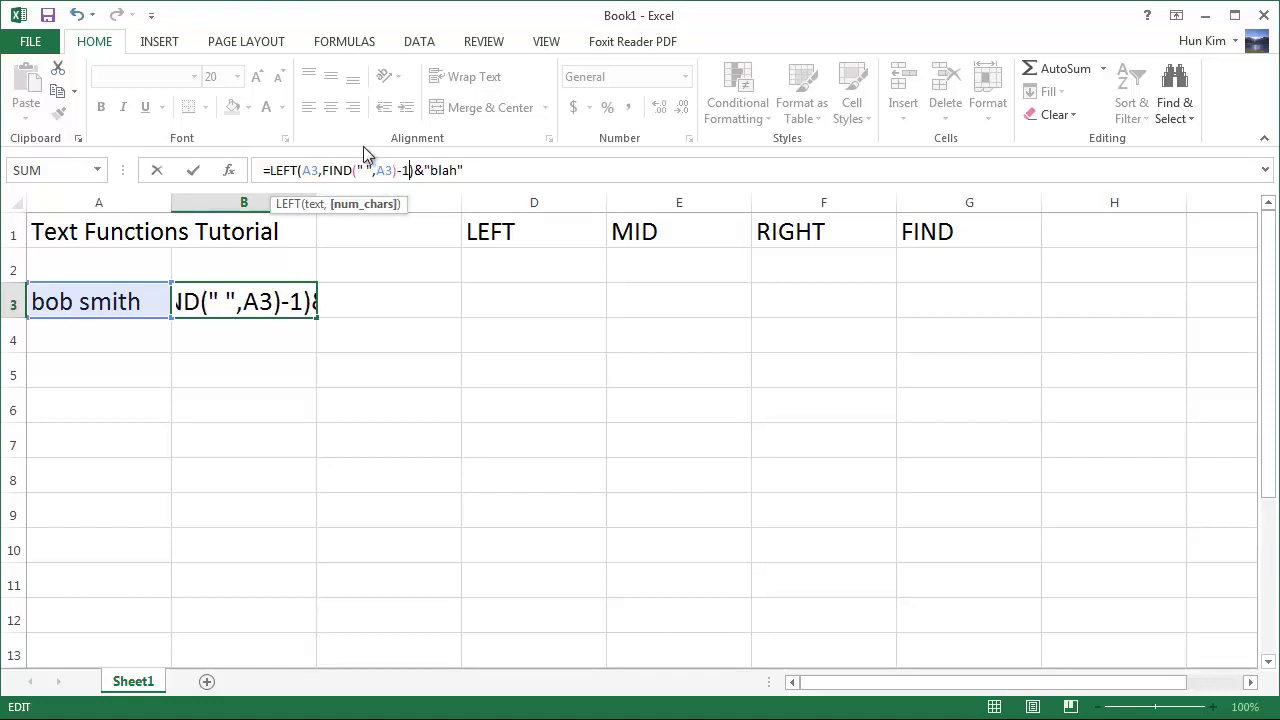
key(Return)
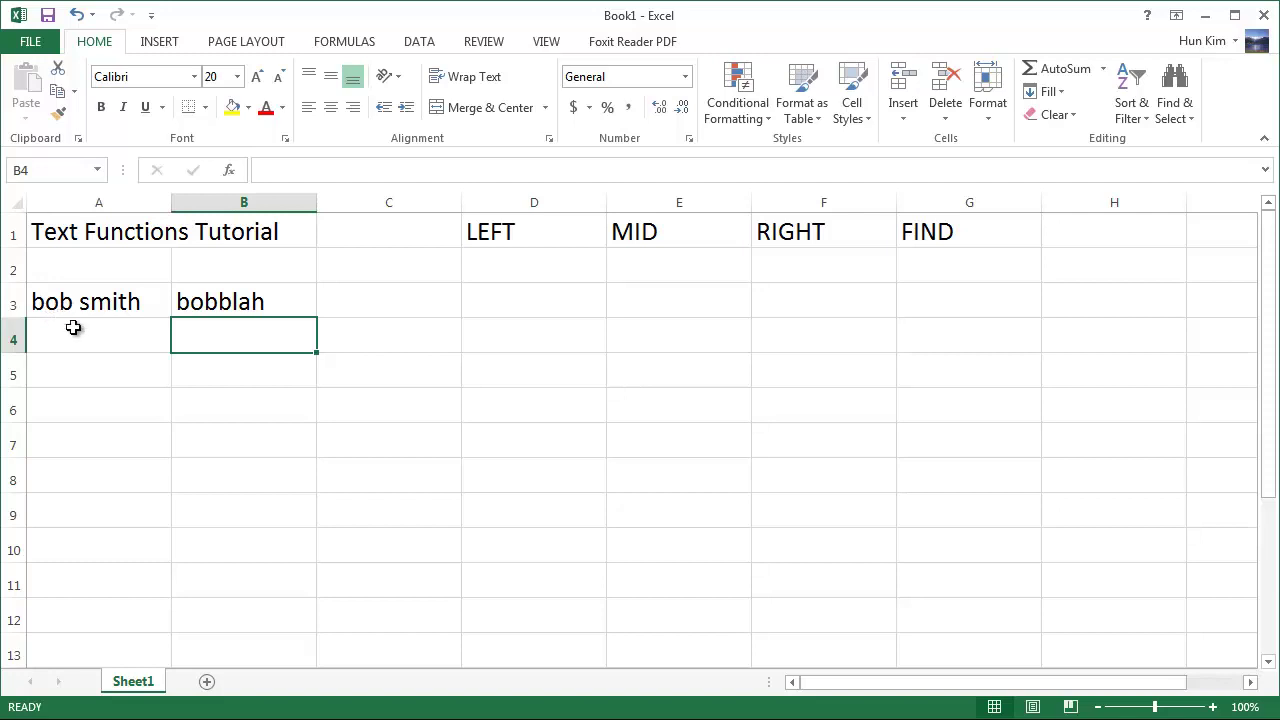
- Remove &"blah" from the end of the formula in B3, leaving =LEFT(A3,FIND(" ",A3)-1)
click(222, 310)
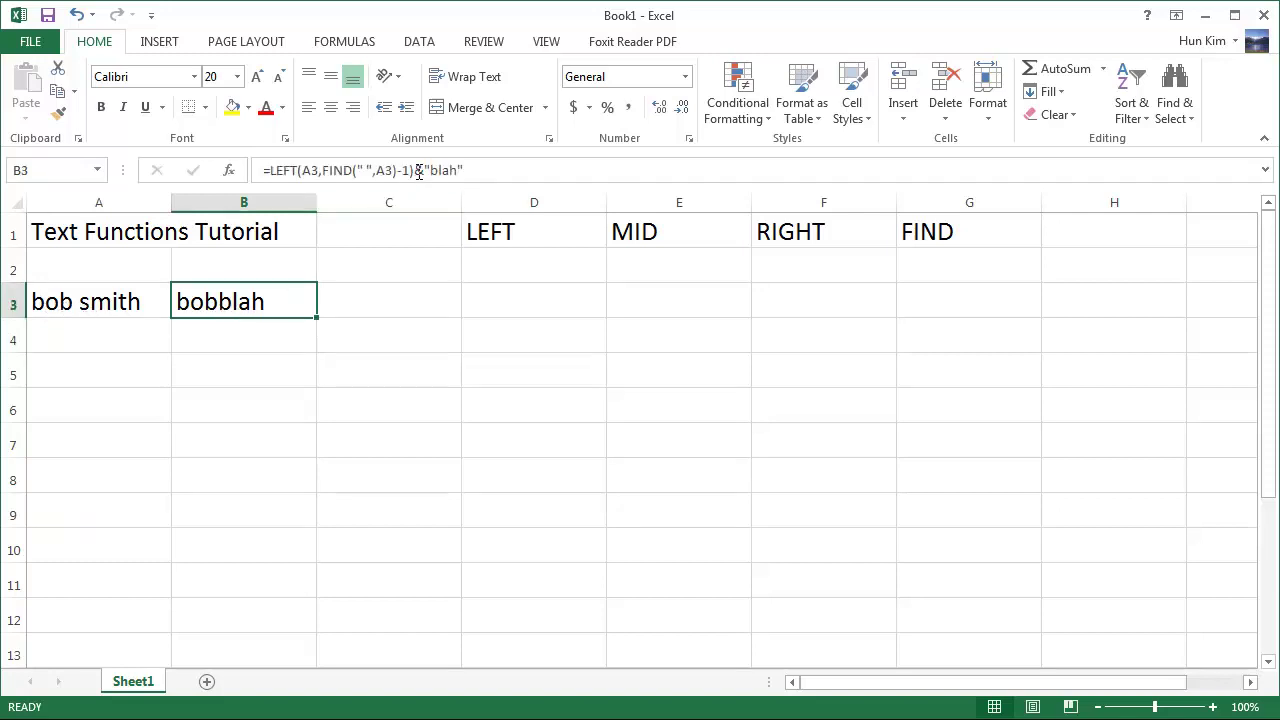
drag(418, 170, 471, 167)
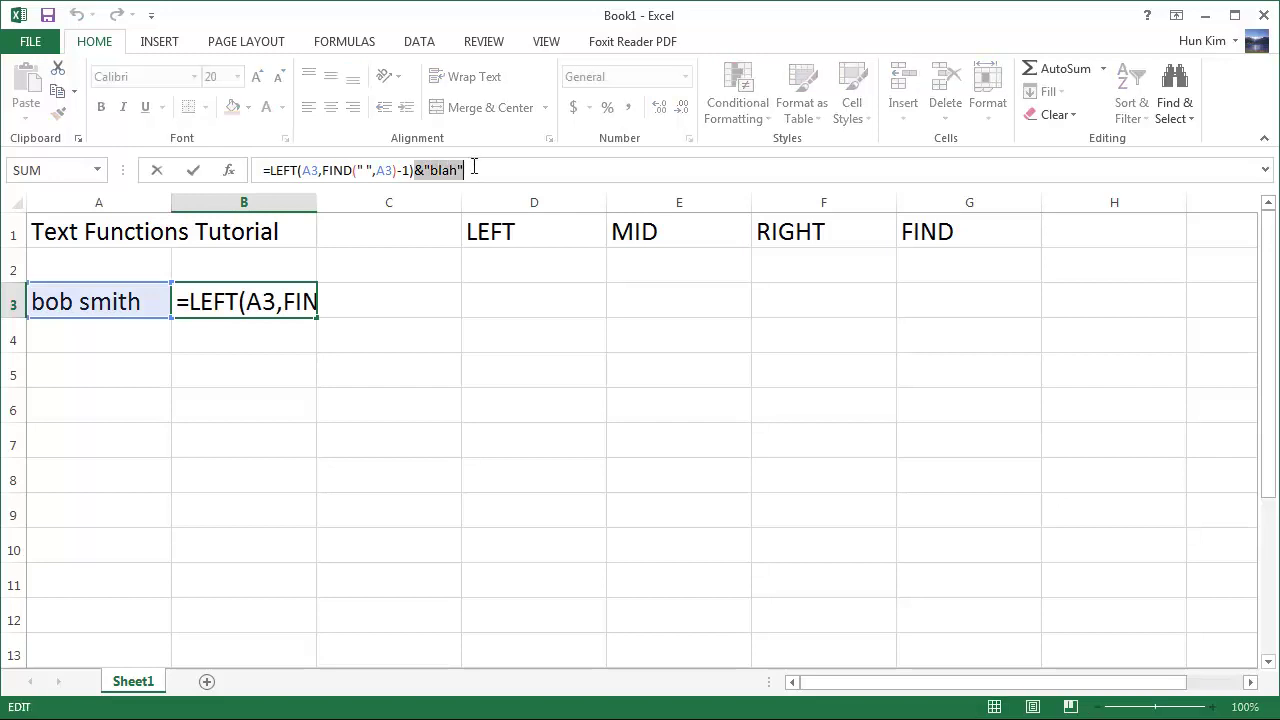
key(BackSpace)
key(Return)
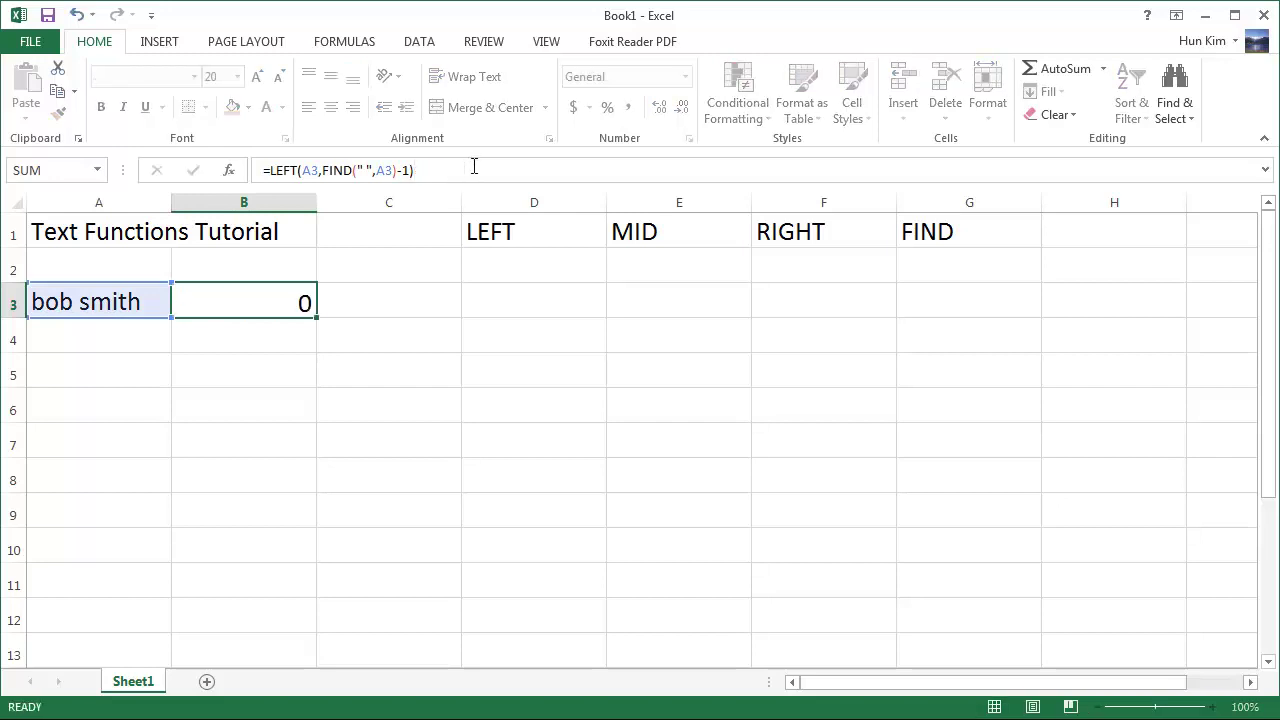
click(211, 290)
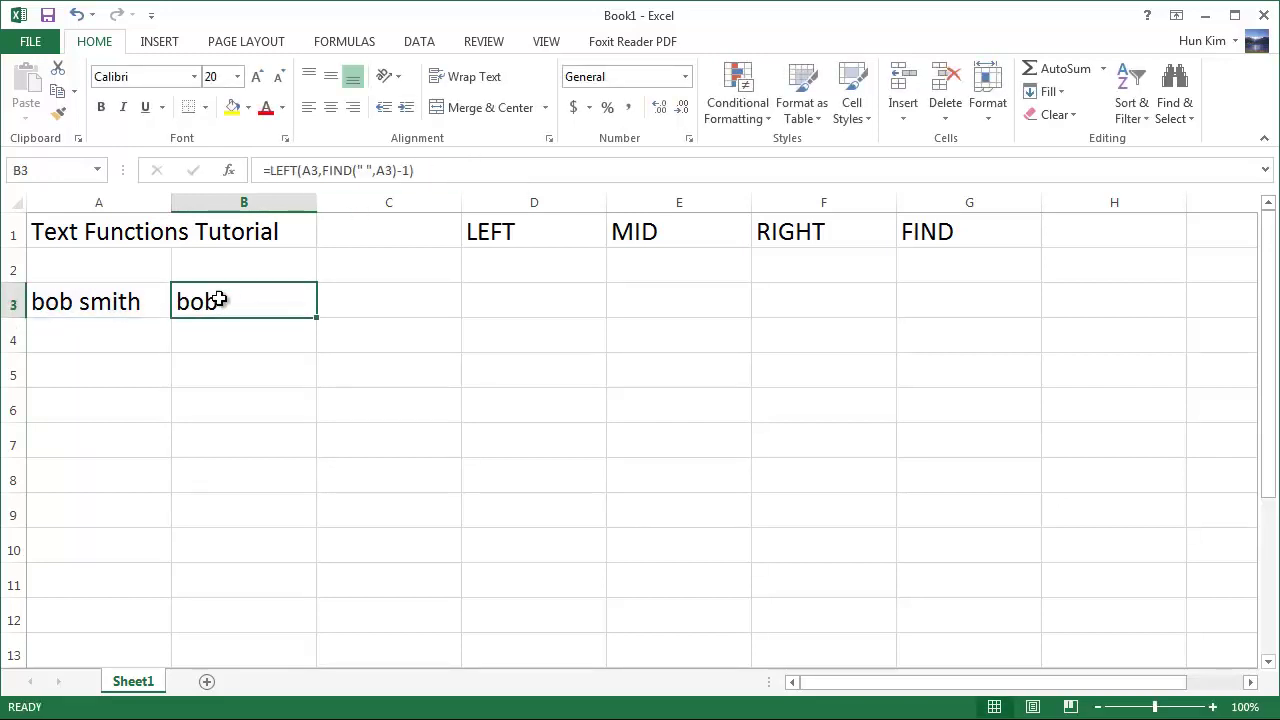